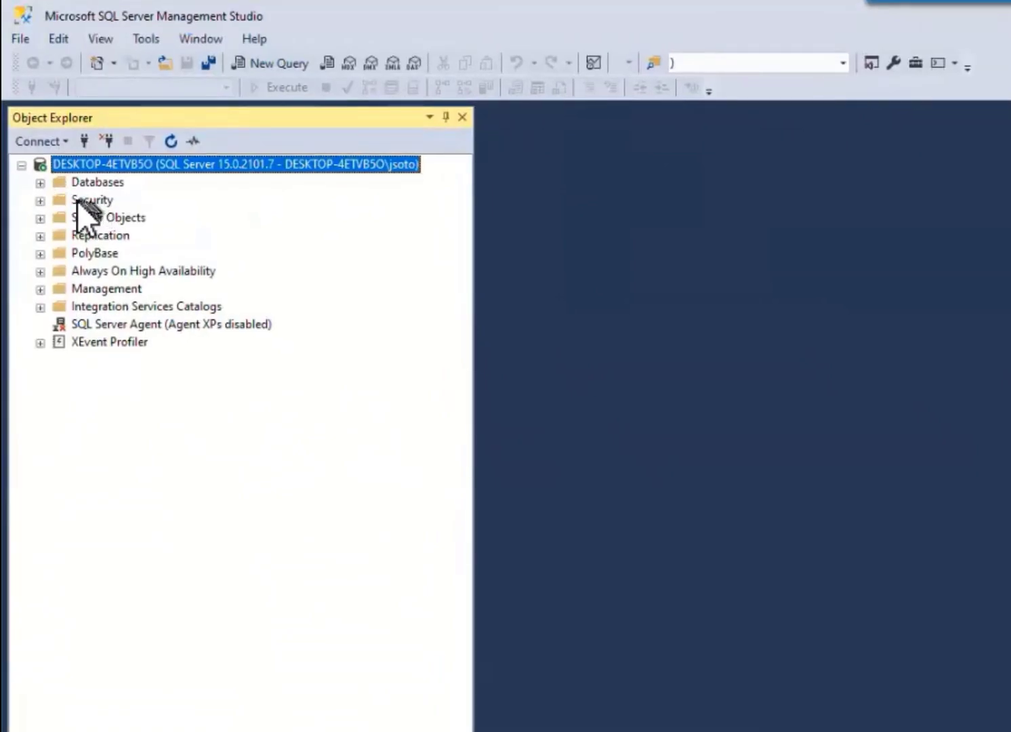
Expand the server-level Security folder and review its logins and server roles, highlighting public, dbcreator and diskadmin
{"action": "double_click", "coordinate": [76, 199]}
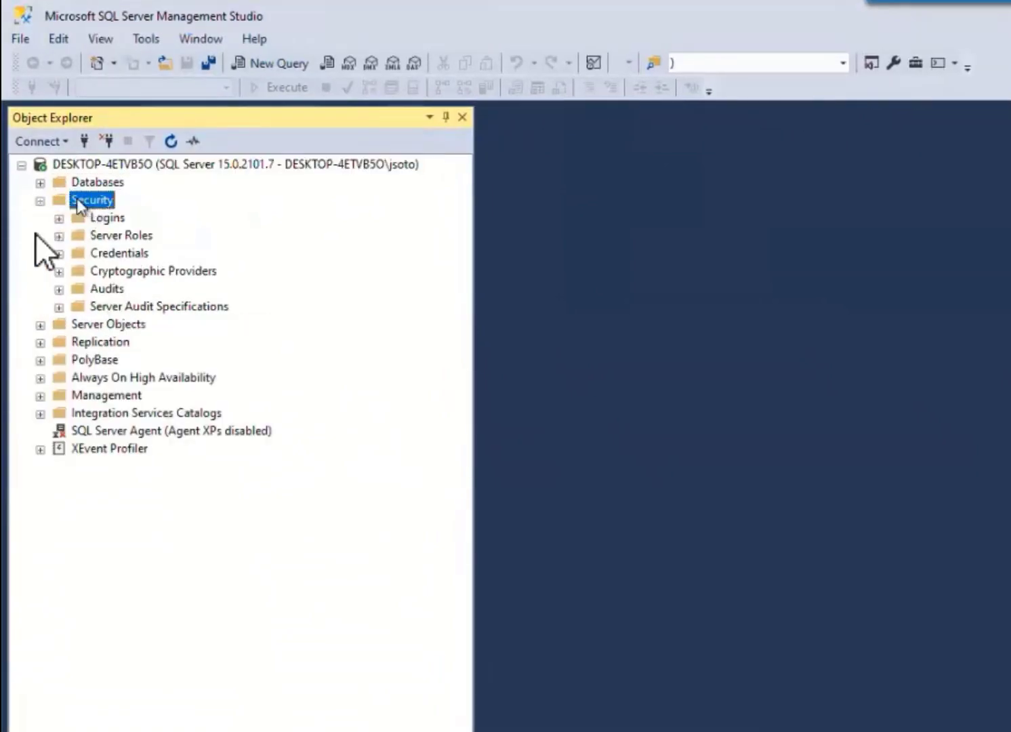
{"action": "double_click", "coordinate": [107, 217]}
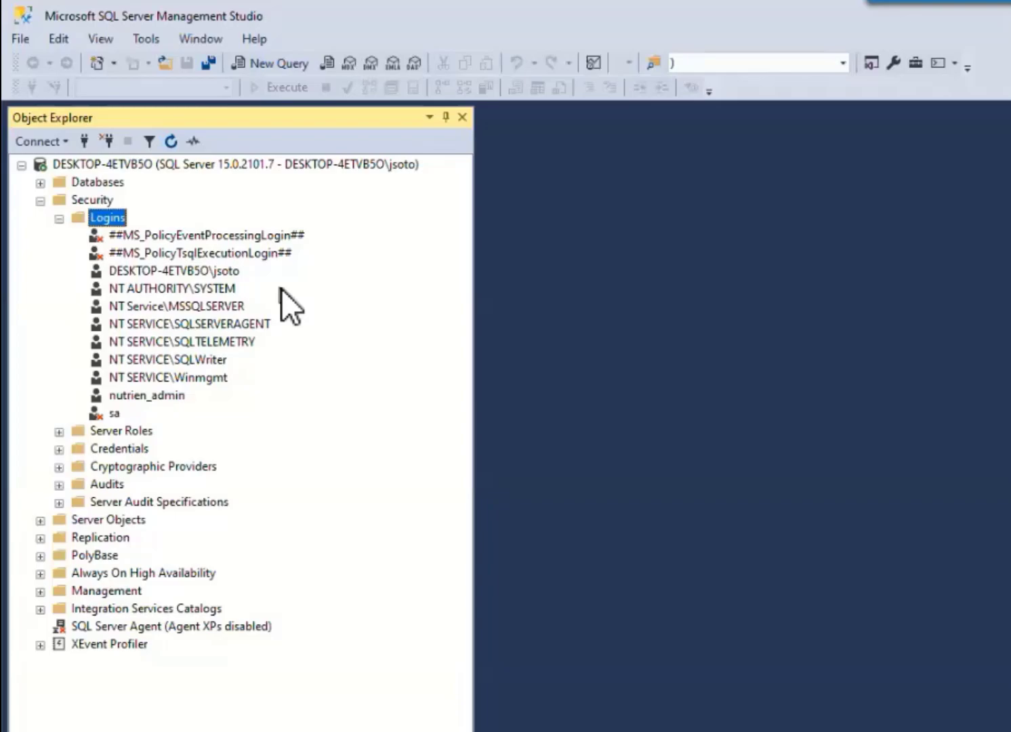
{"action": "double_click", "coordinate": [123, 430]}
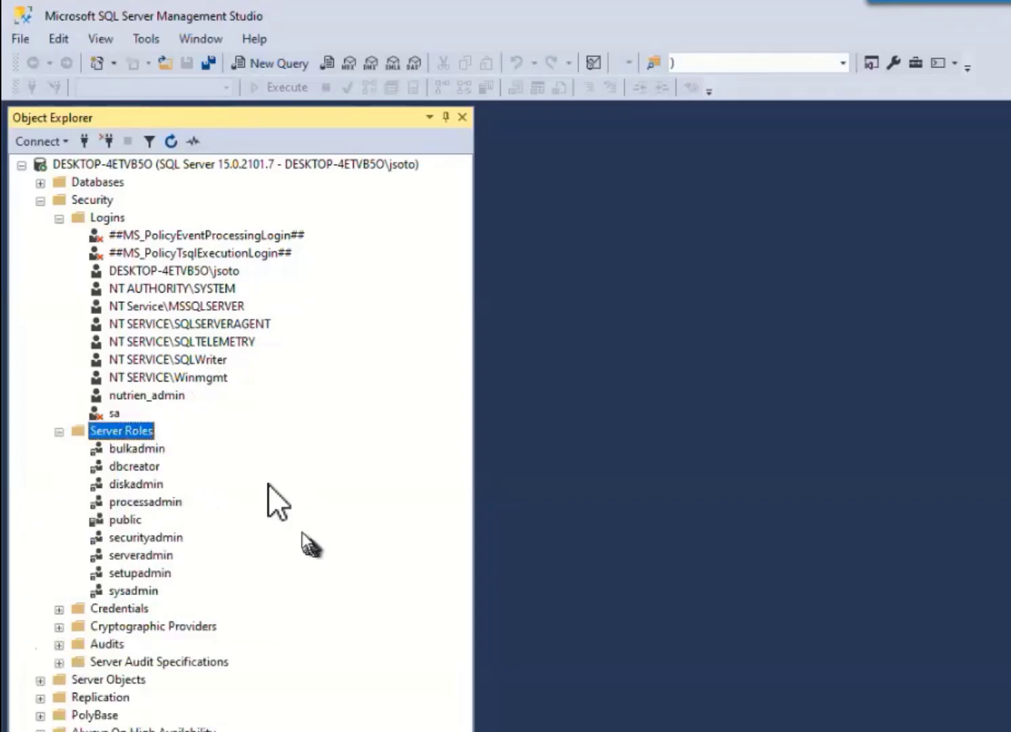
{"action": "left_click", "coordinate": [124, 519]}
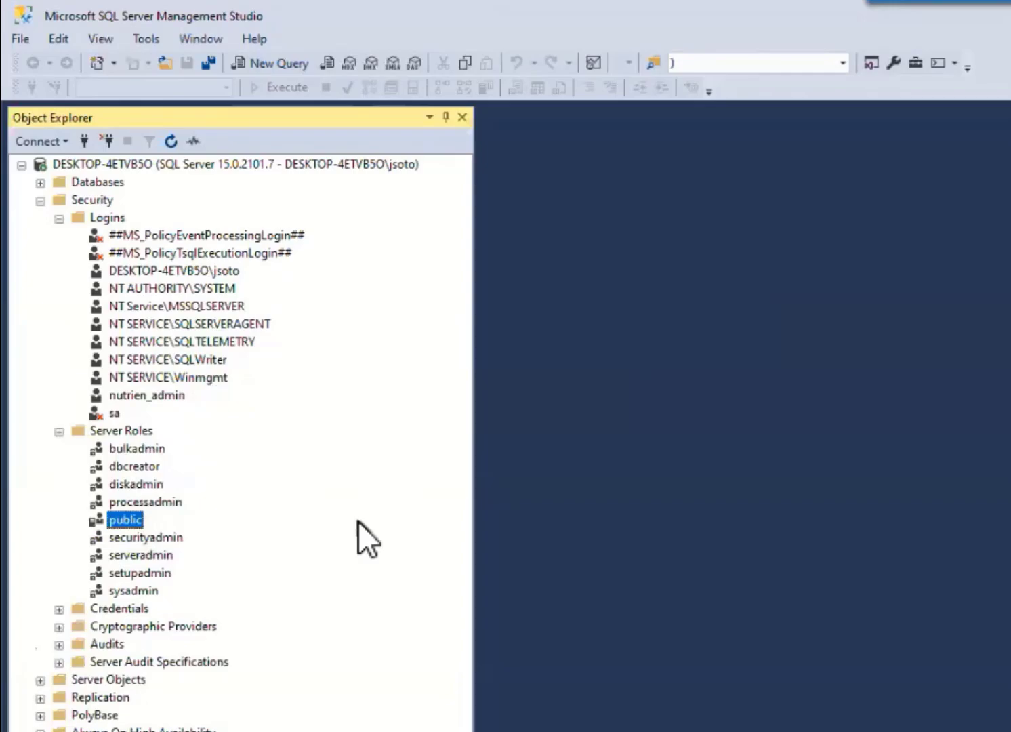
{"action": "left_click", "coordinate": [154, 466]}
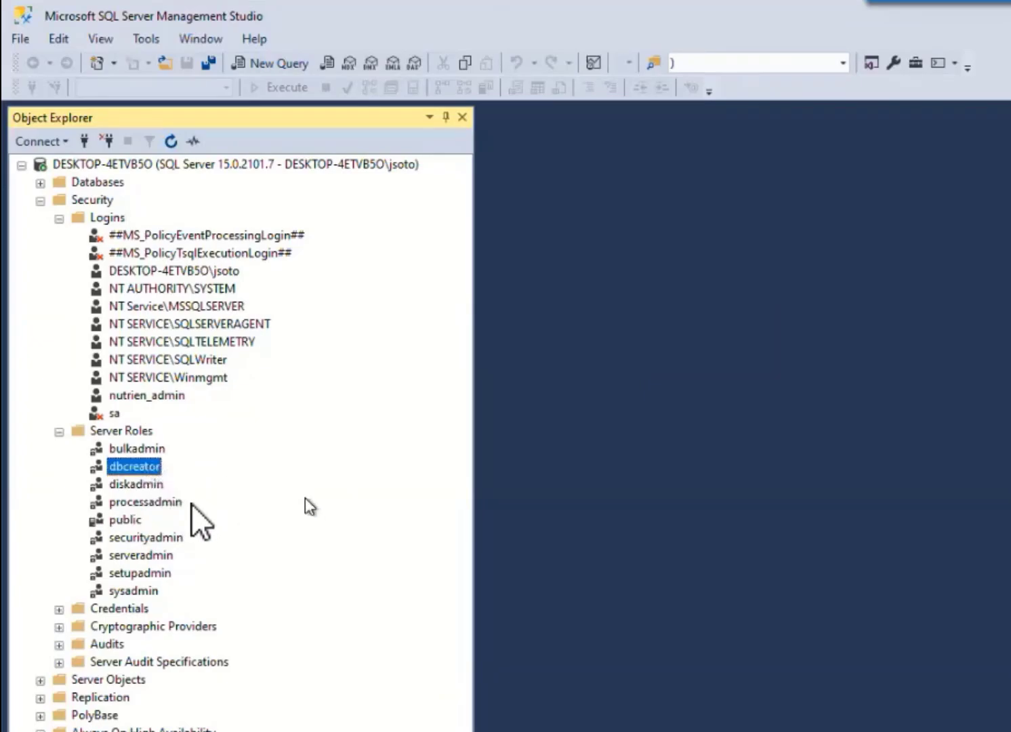
{"action": "left_click", "coordinate": [140, 482]}
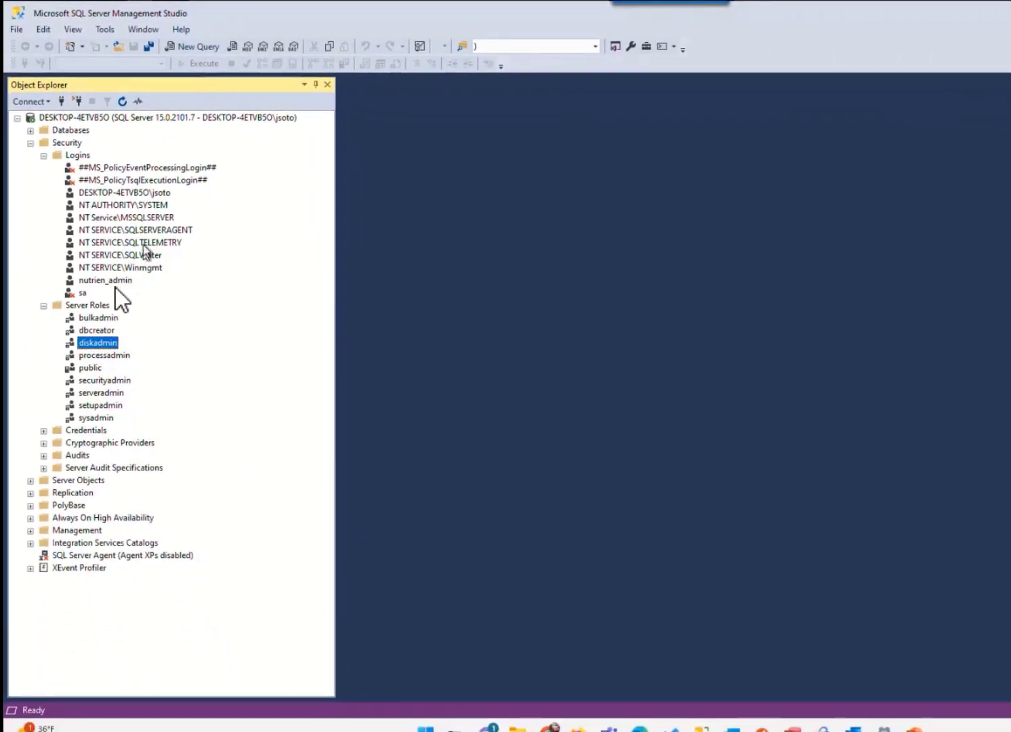
Open the nutrien_admin login's properties and try assigning the sysadmin server role, clearing it again
{"action": "left_click", "coordinate": [109, 279]}
{"action": "double_click", "coordinate": [105, 275]}
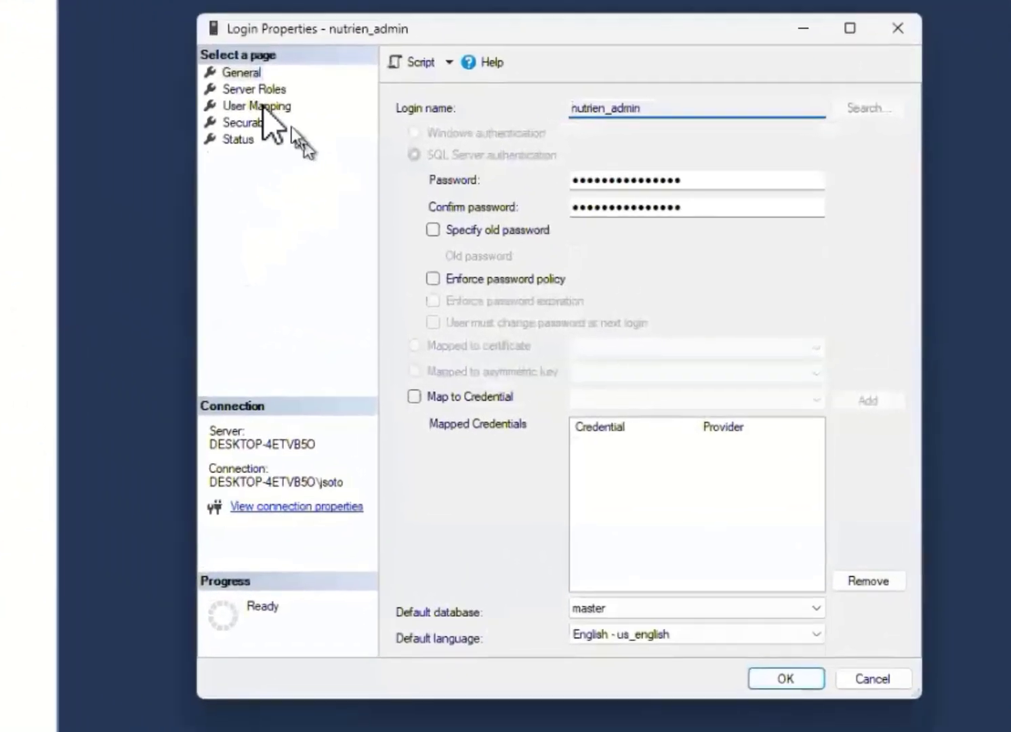
{"action": "left_click", "coordinate": [351, 127]}
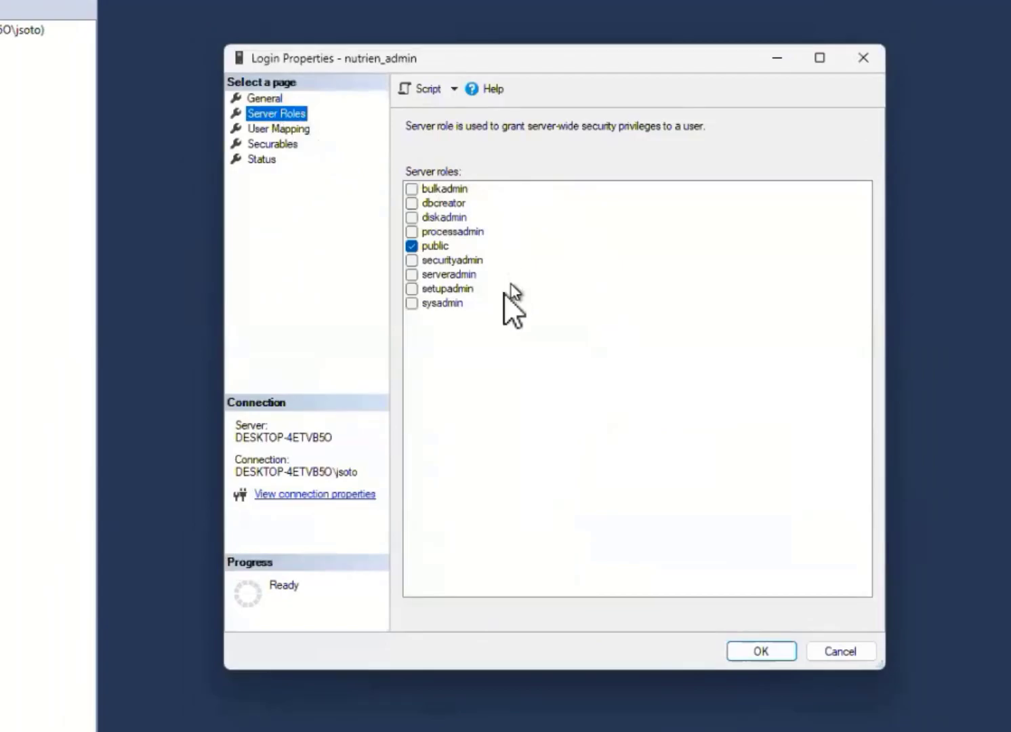
{"action": "left_click", "coordinate": [416, 305]}
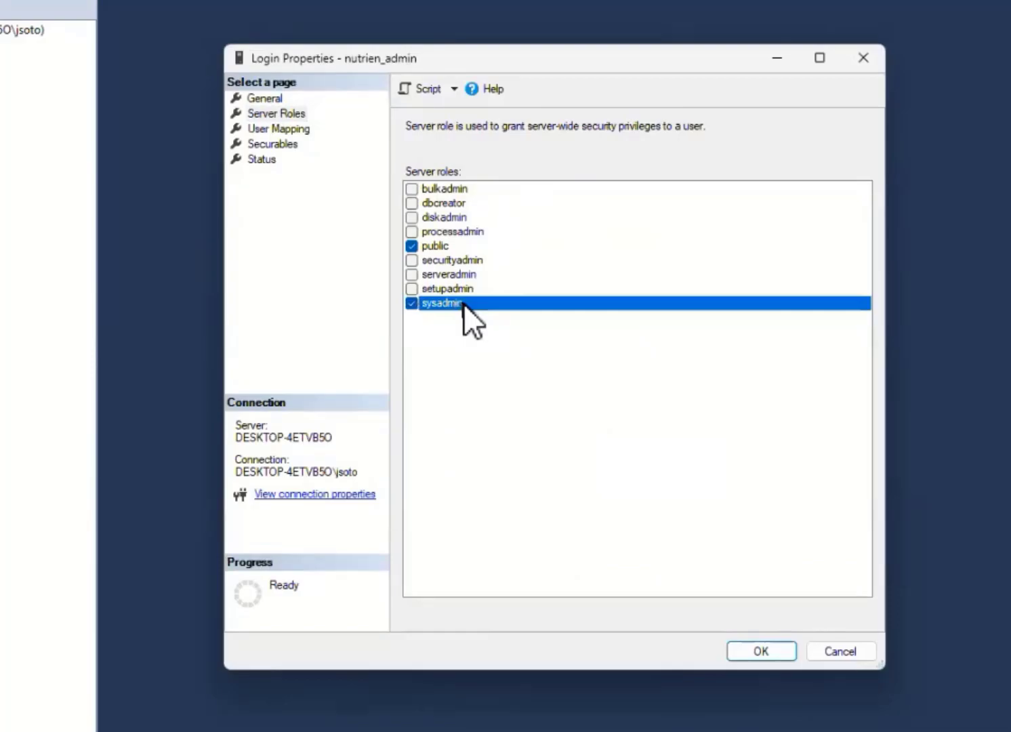
{"action": "left_click", "coordinate": [410, 302]}
Try replacing db_owner with db_datareader and db_datawriter in the login's Nutrien database mapping, and discard the changes
{"action": "left_click", "coordinate": [292, 127]}
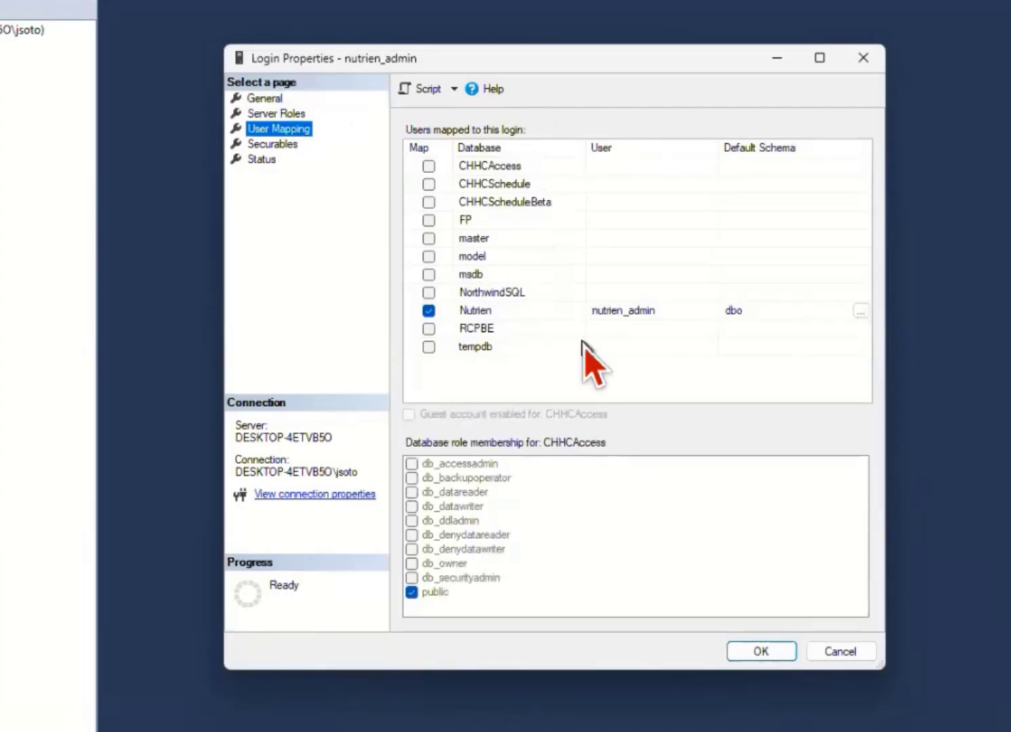
{"action": "left_click", "coordinate": [472, 309]}
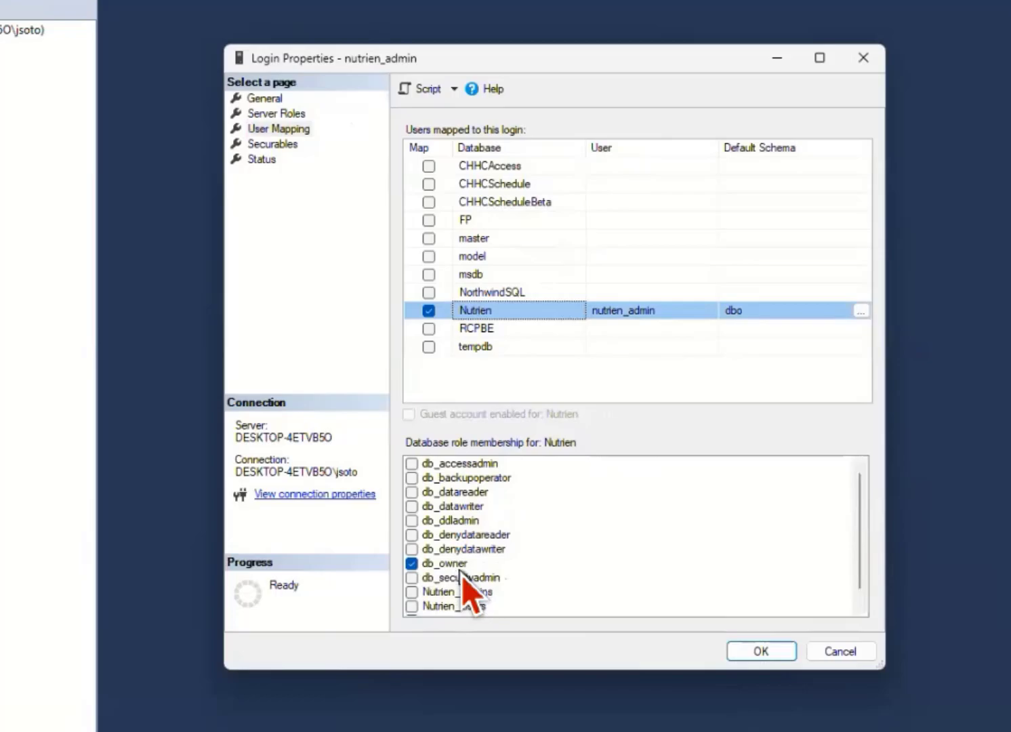
{"action": "left_click", "coordinate": [412, 506]}
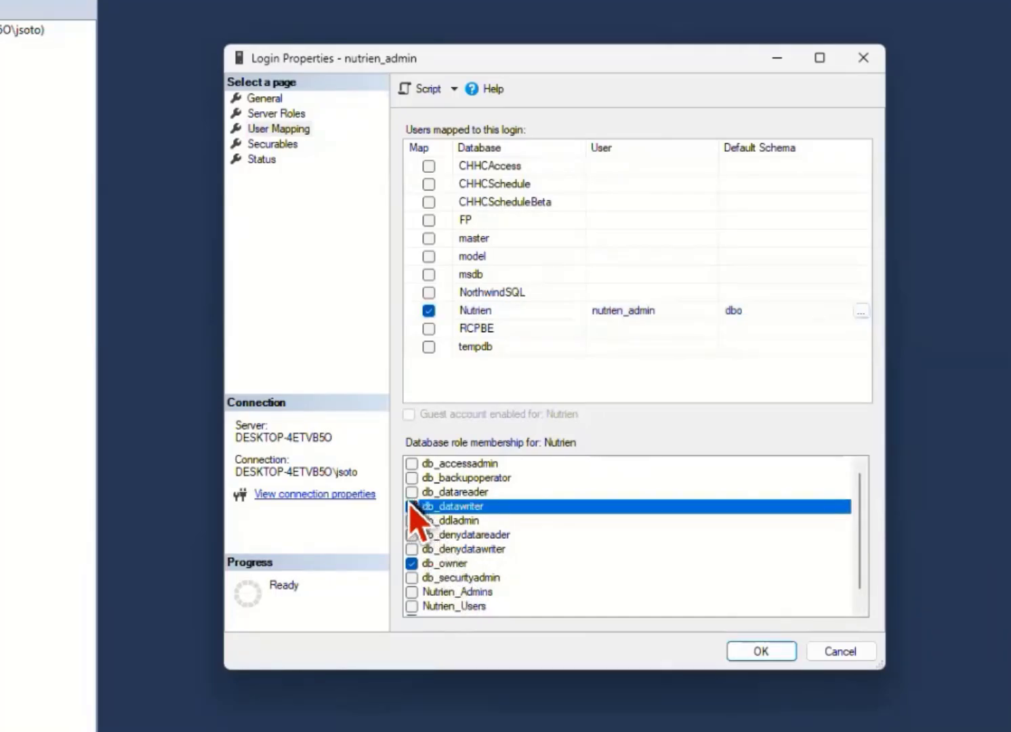
{"action": "left_click", "coordinate": [412, 492]}
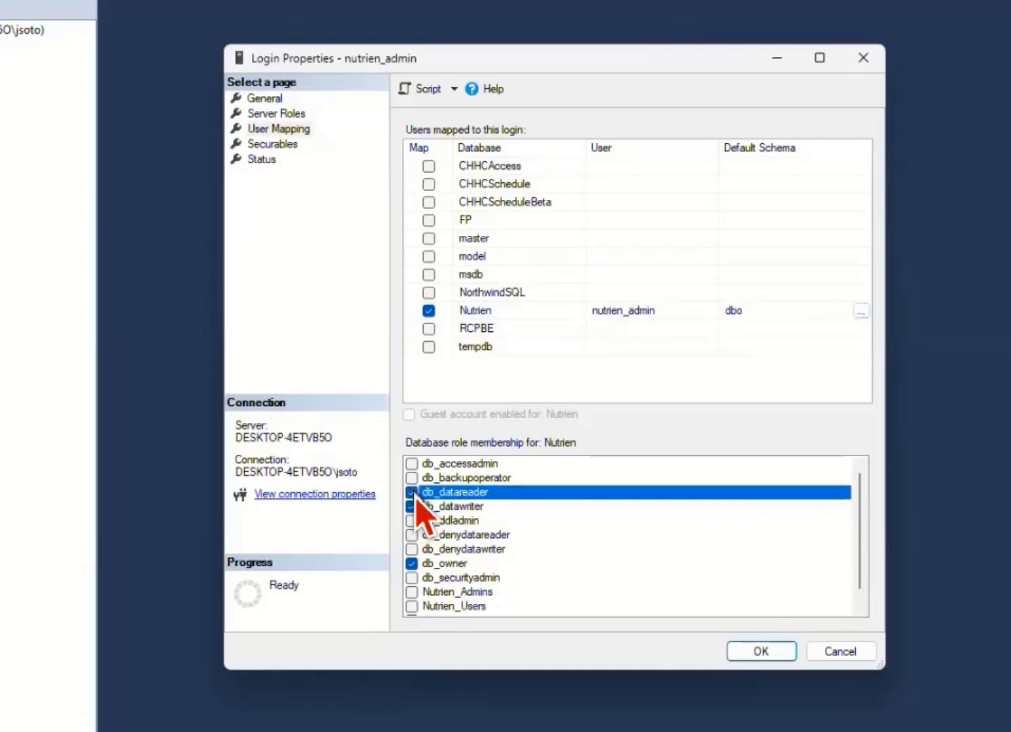
{"action": "left_click", "coordinate": [411, 563]}
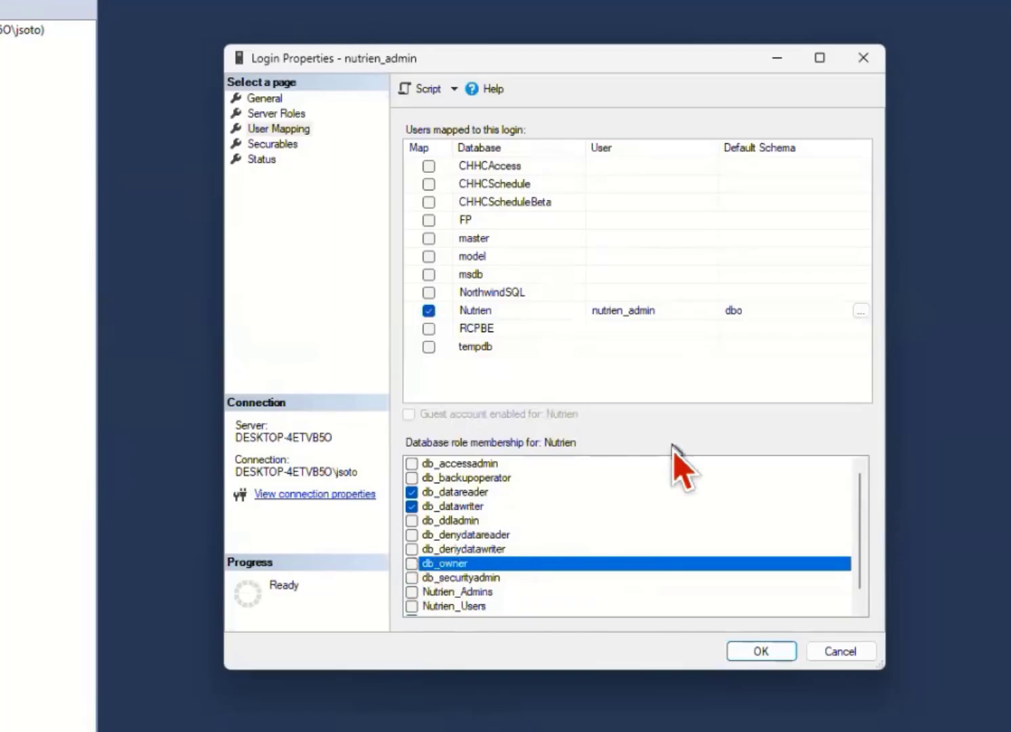
{"action": "left_click", "coordinate": [846, 654]}
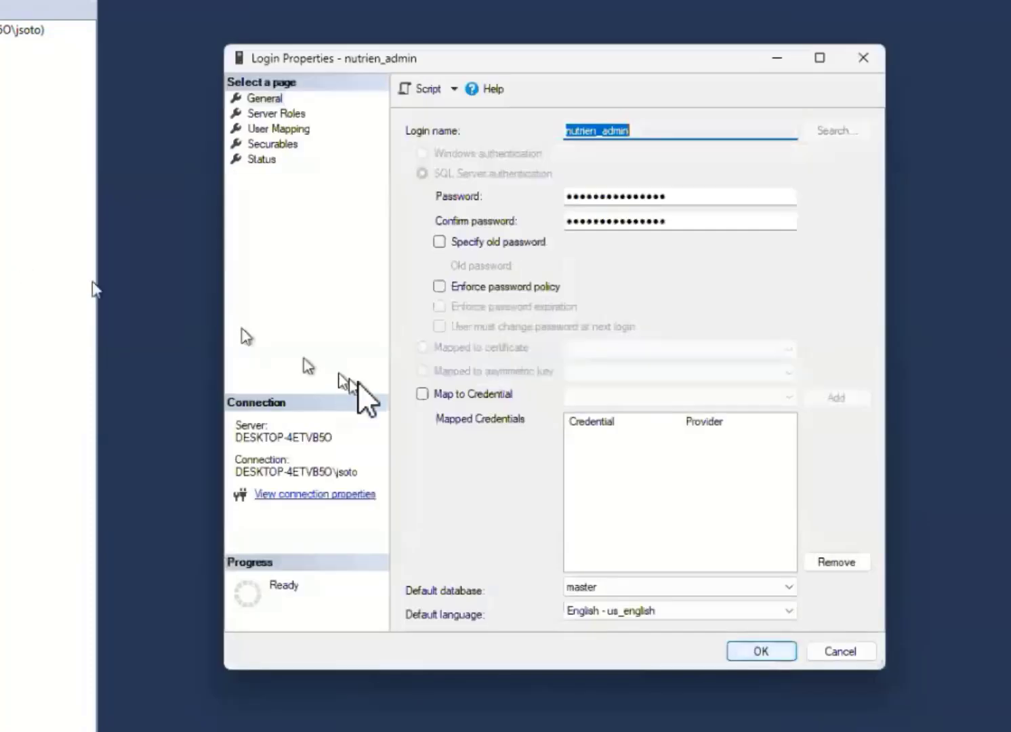
Examine the explicit server permissions in the nutrien_admin login's securables, widening the Permission column to read the full names
{"action": "left_click", "coordinate": [288, 144]}
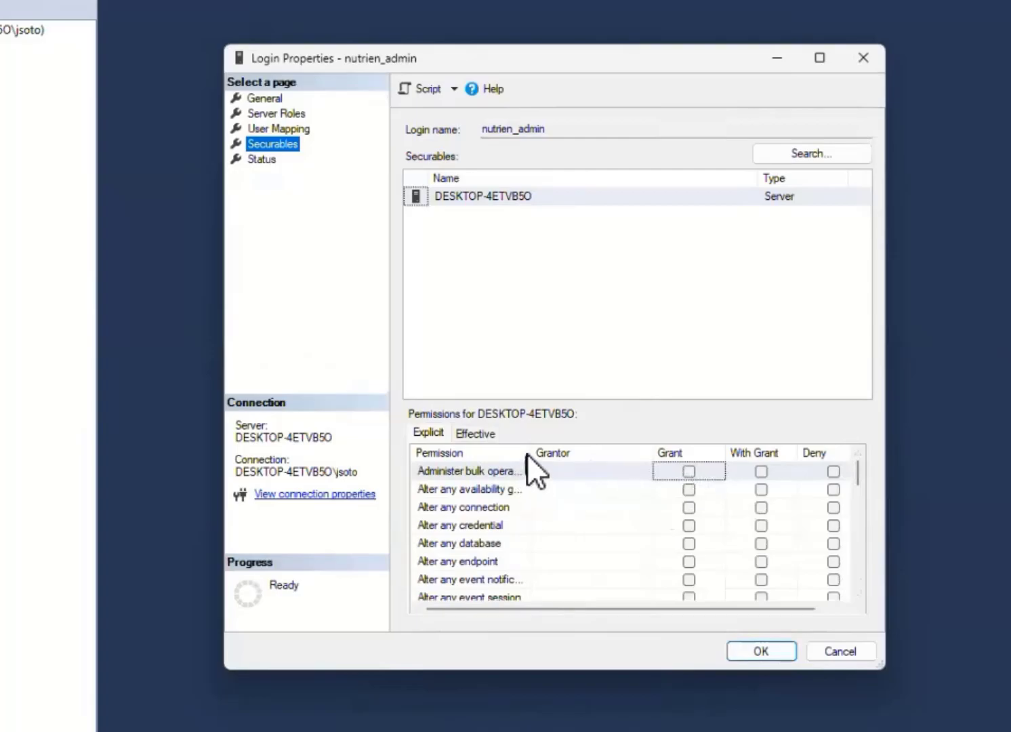
{"action": "left_click_drag", "start_coordinate": [528, 449], "coordinate": [606, 449]}
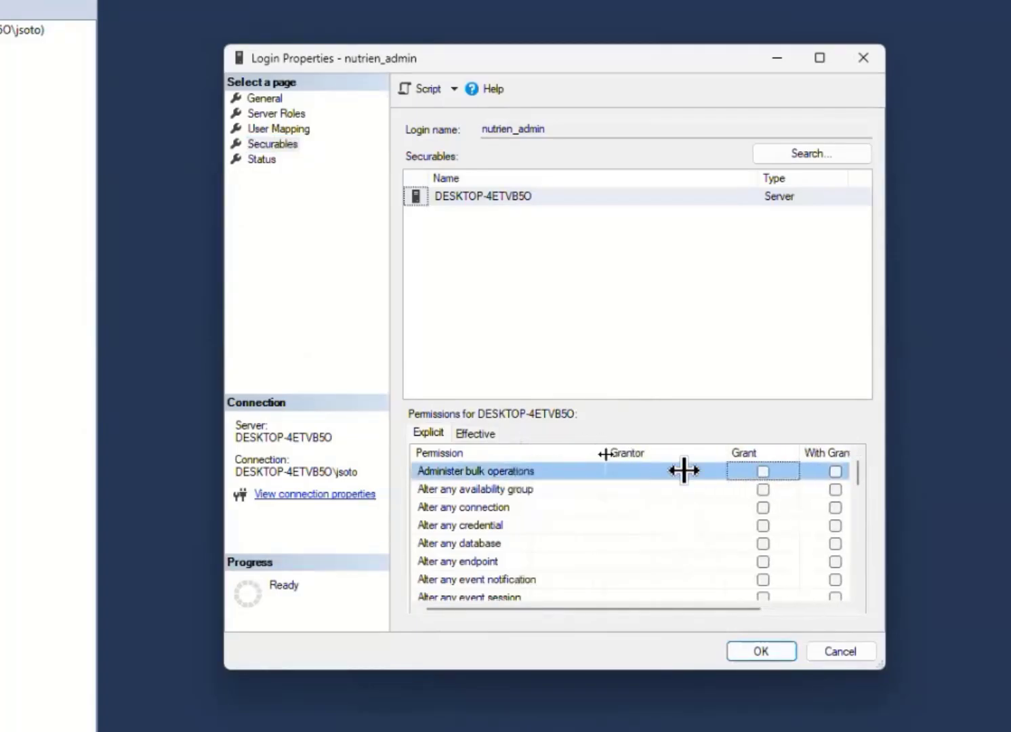
{"action": "left_click", "coordinate": [778, 612]}
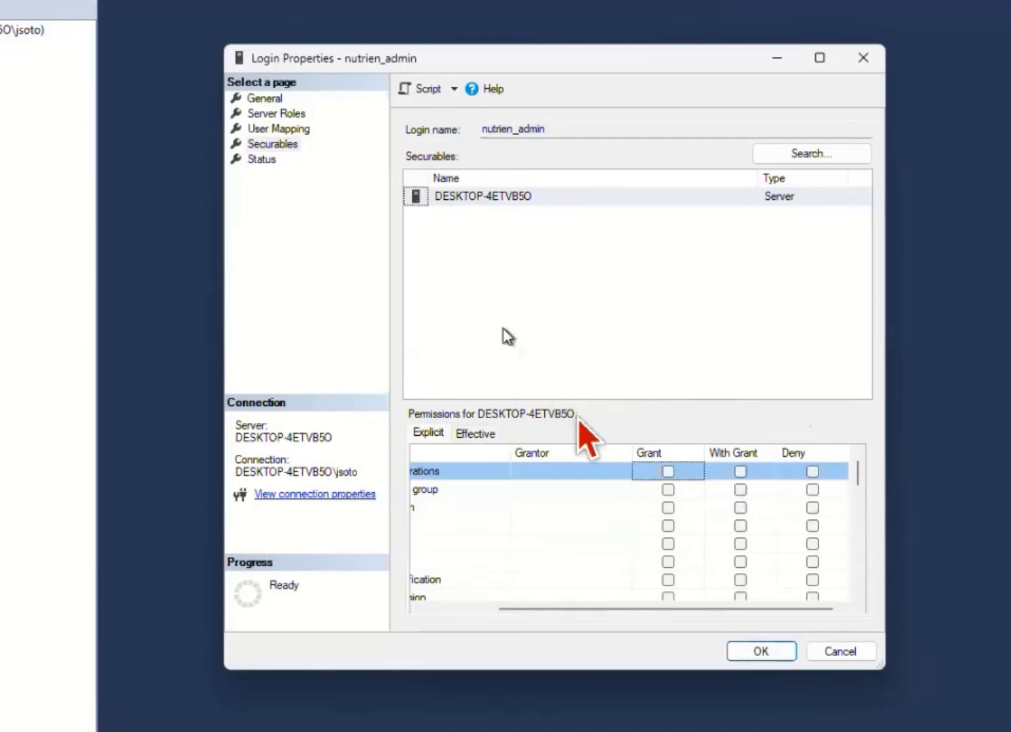
Review the login's server roles, user mapping and securables once more, and close its properties without saving
{"action": "left_click", "coordinate": [278, 114]}
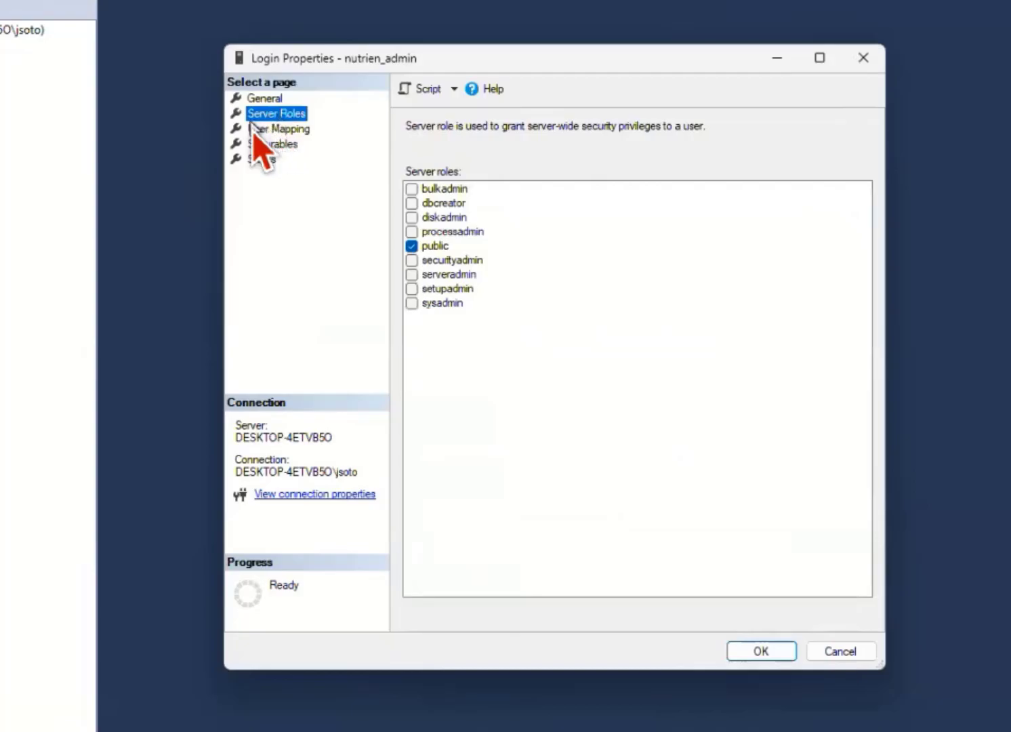
{"action": "left_click", "coordinate": [255, 130]}
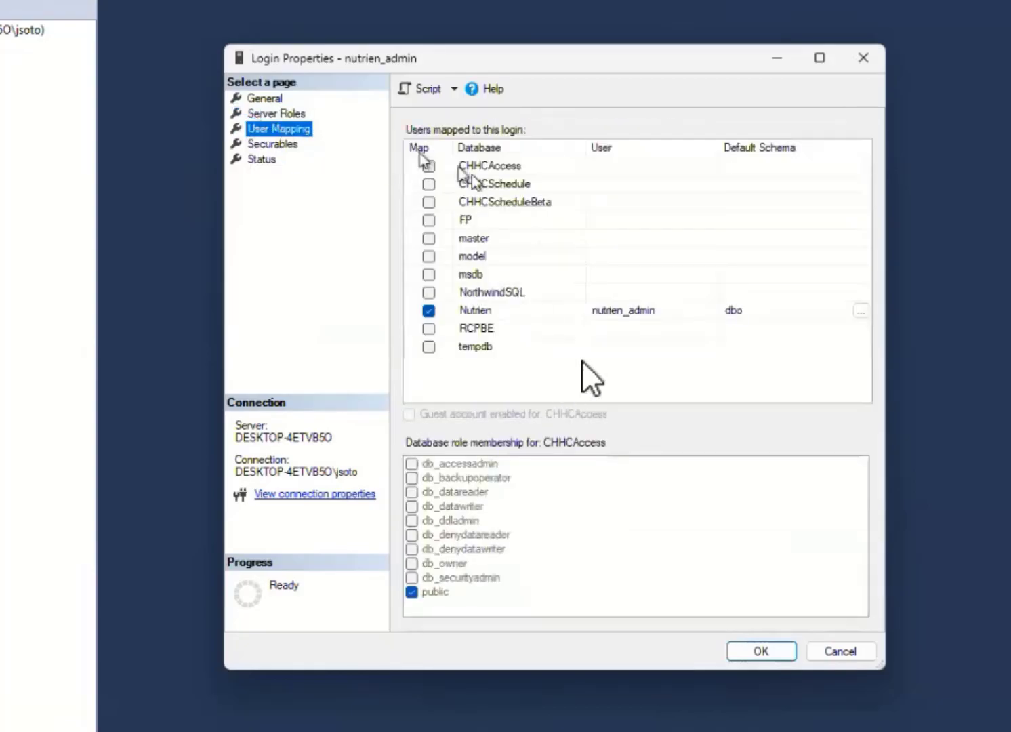
{"action": "left_click", "coordinate": [261, 144]}
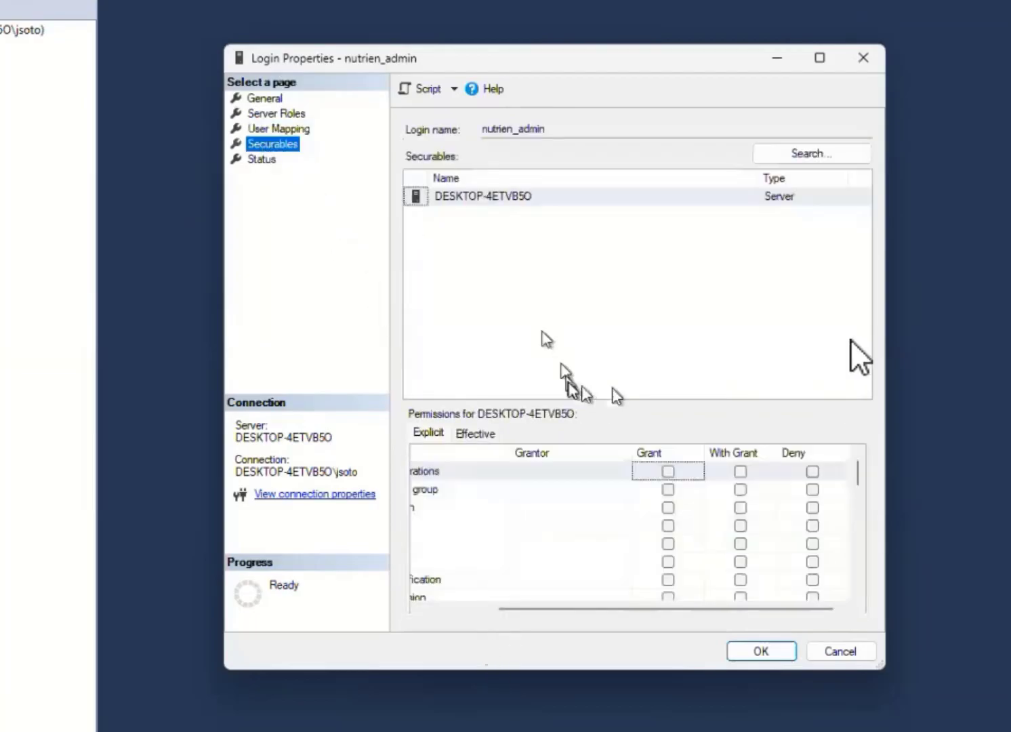
{"action": "left_click", "coordinate": [434, 609]}
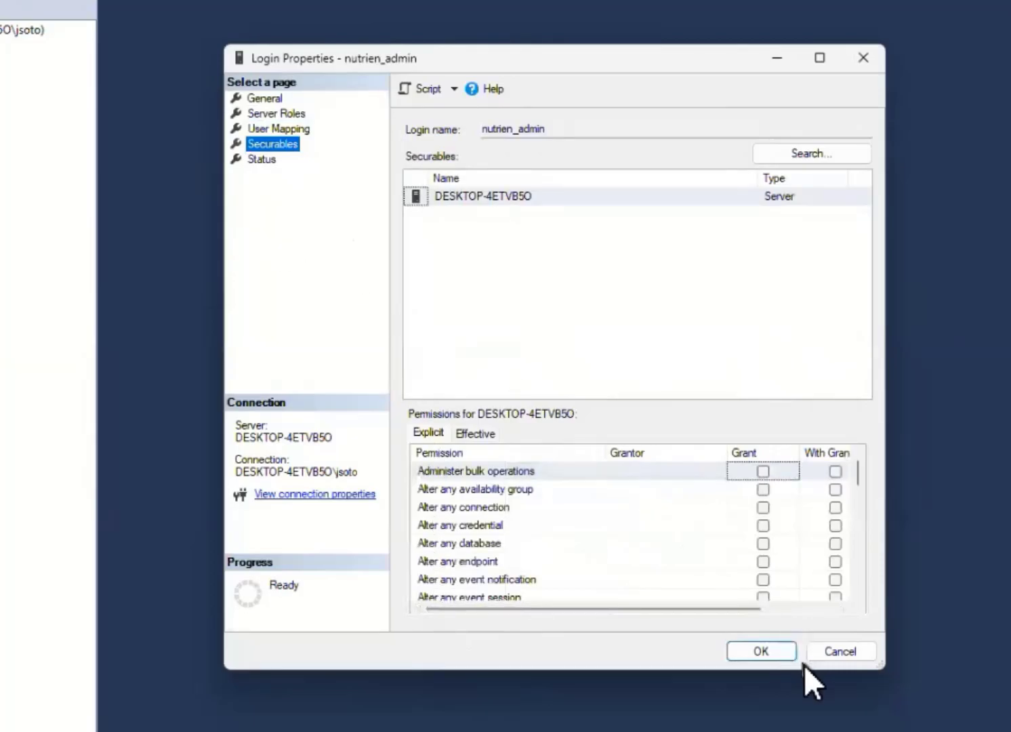
{"action": "left_click", "coordinate": [850, 649]}
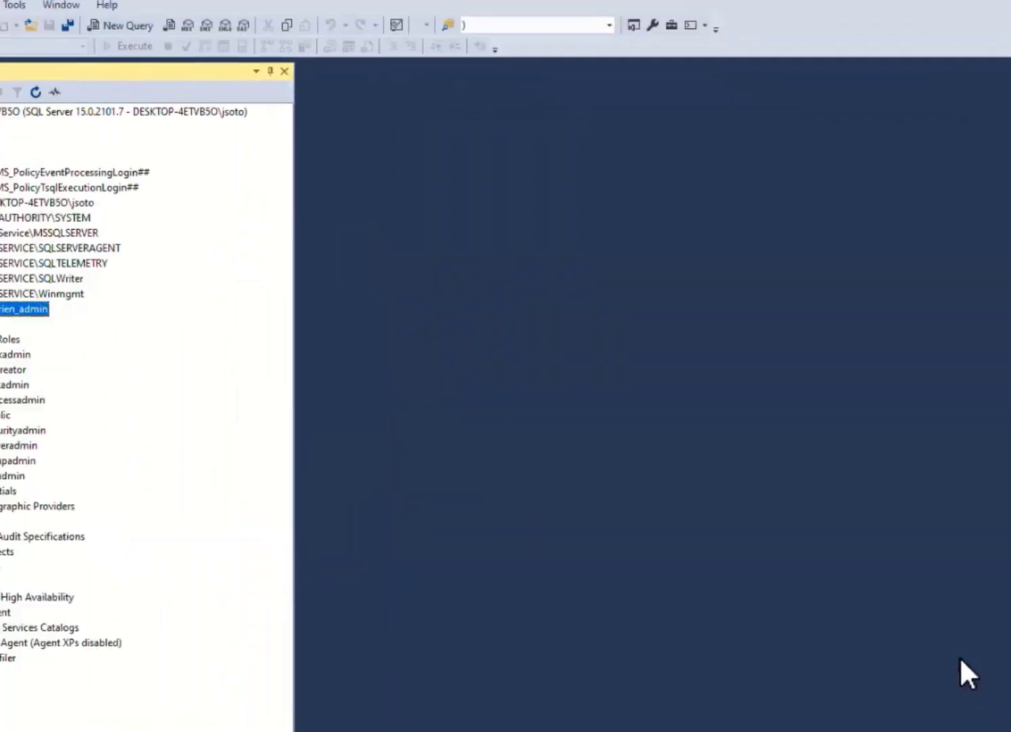
Expand the Nutrien database down to the Users folder in its own Security folder
{"action": "double_click", "coordinate": [79, 165]}
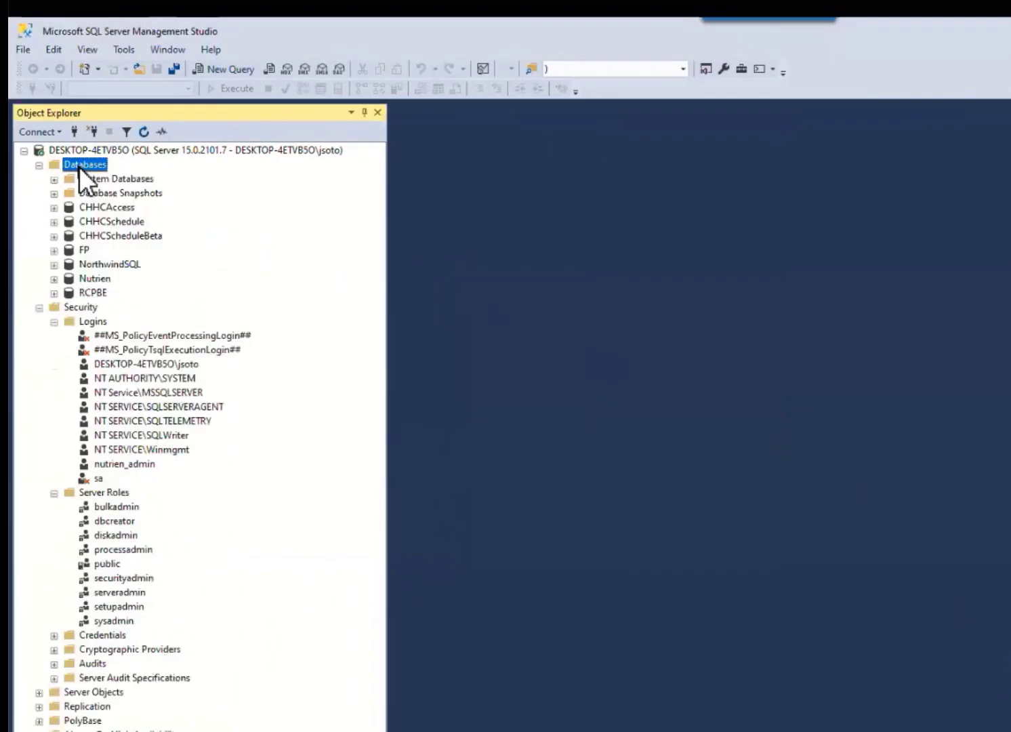
{"action": "left_click", "coordinate": [95, 282]}
{"action": "double_click", "coordinate": [95, 282]}
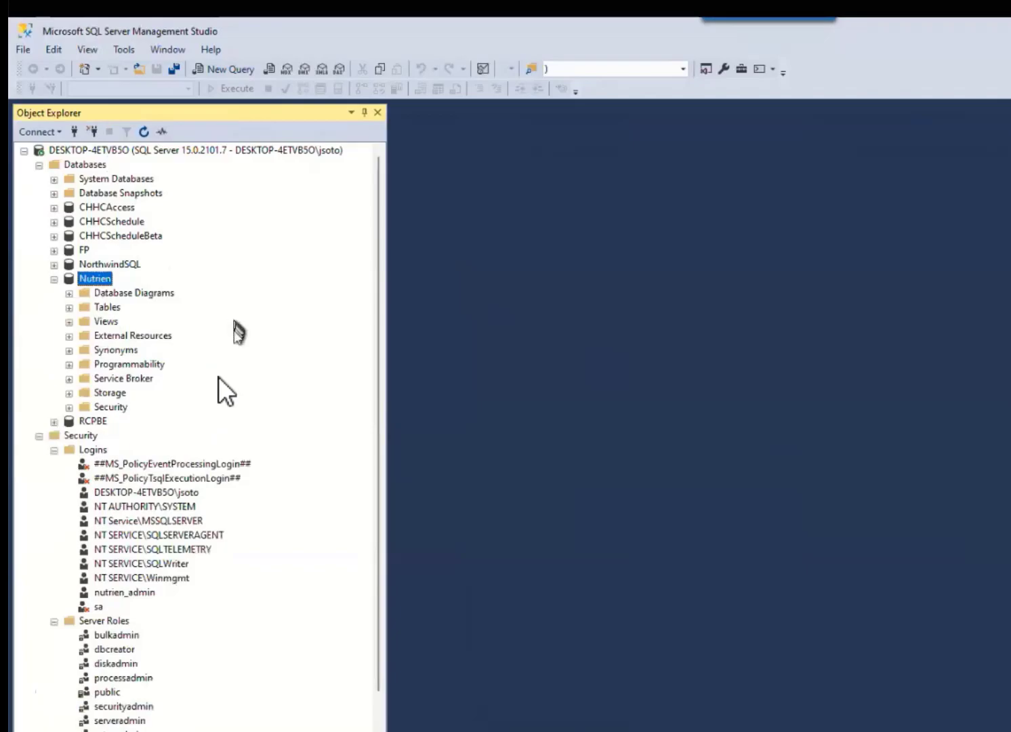
{"action": "double_click", "coordinate": [103, 407]}
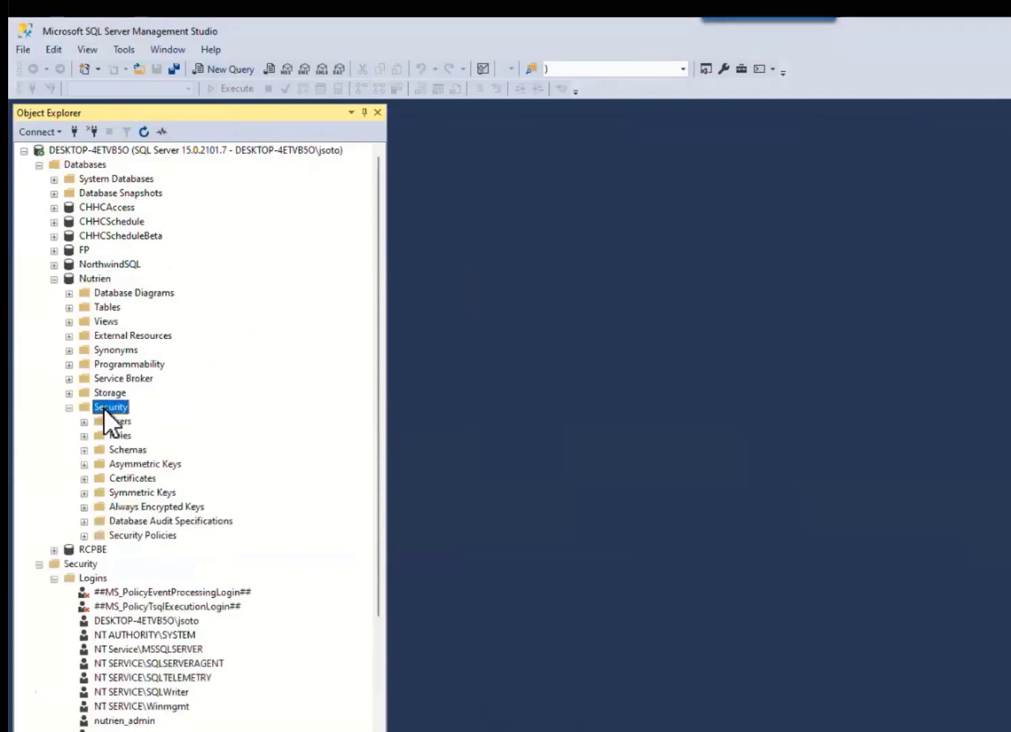
{"action": "double_click", "coordinate": [122, 423]}
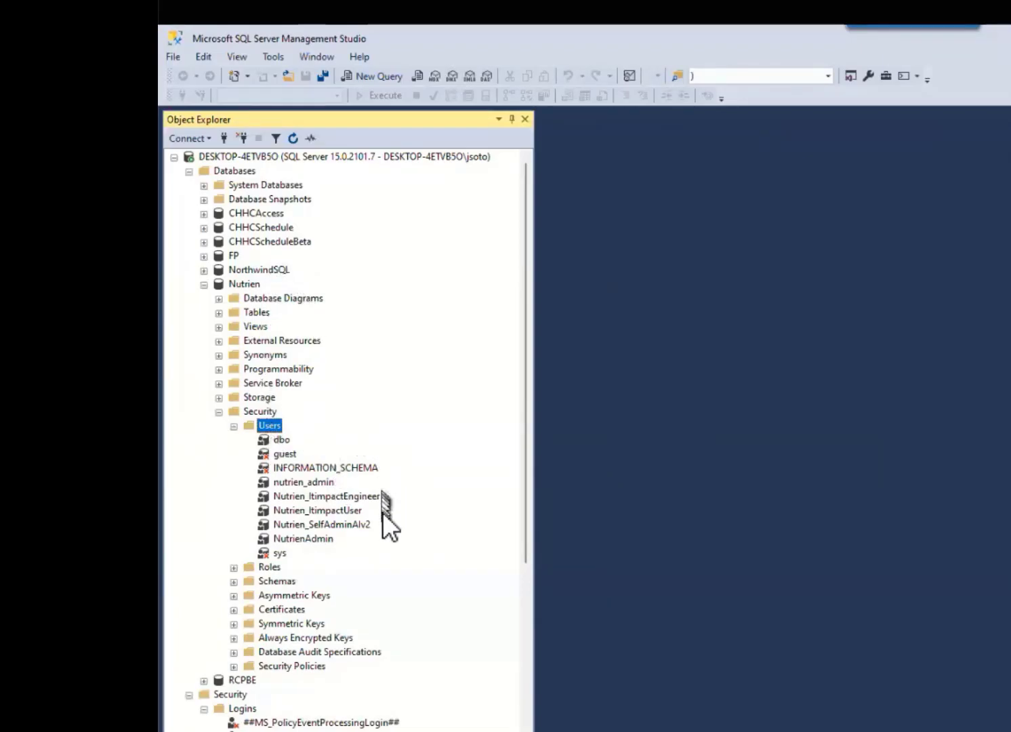
Go through the Nutrien database users nutrien_admin, NutrienAdmin, Nutrien_ItimpactEngineer, Nutrien_ItimpactUser and Nutrien_SelfAdminAlv2
{"action": "left_click", "coordinate": [298, 484]}
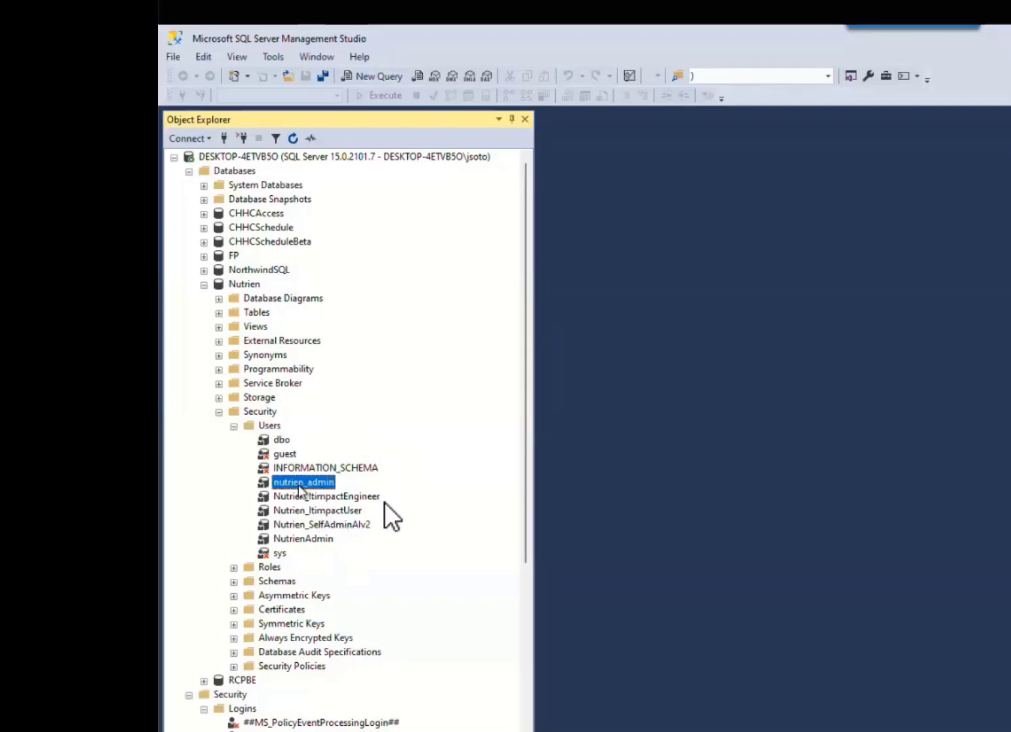
{"action": "left_click", "coordinate": [307, 540]}
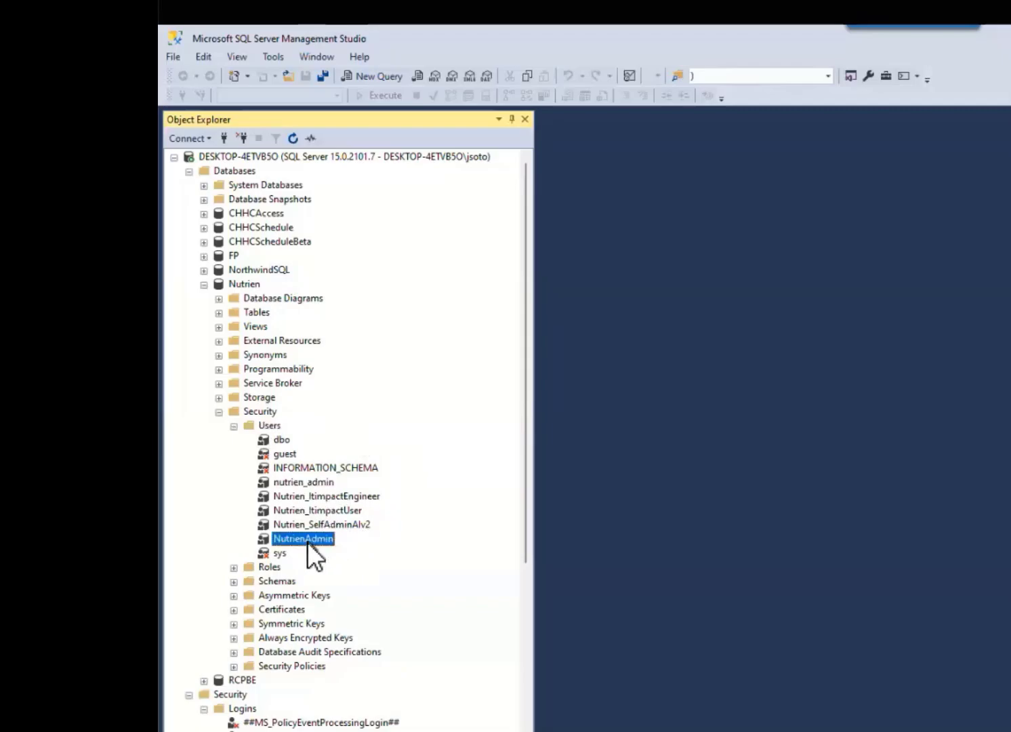
{"action": "left_click", "coordinate": [372, 495]}
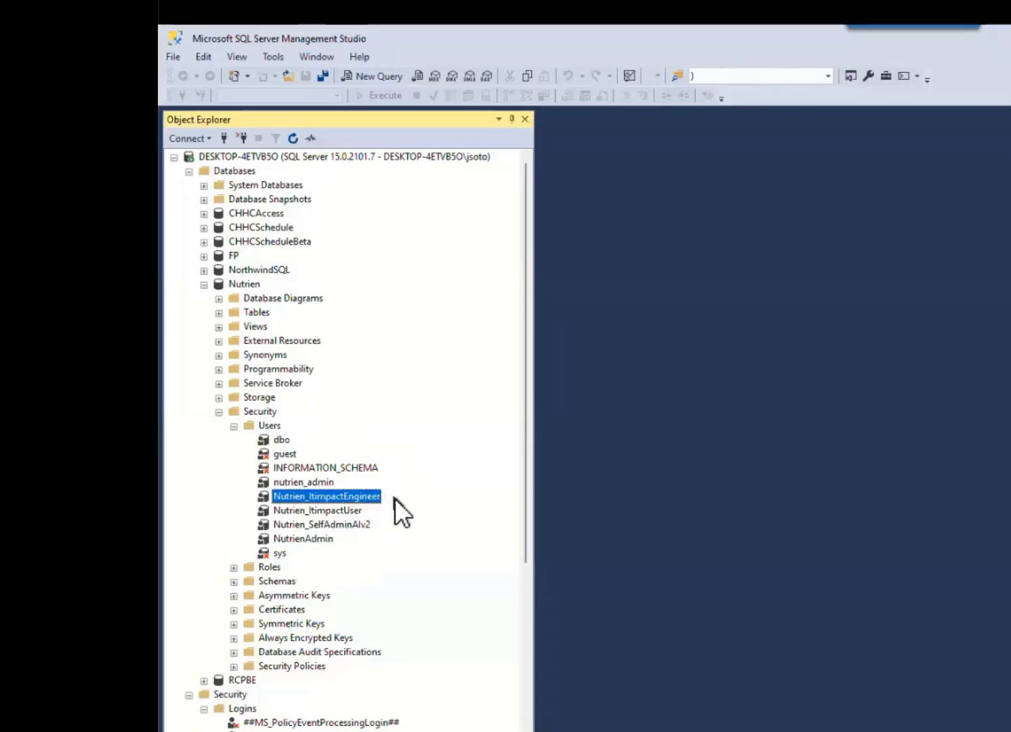
{"action": "left_click", "coordinate": [353, 511]}
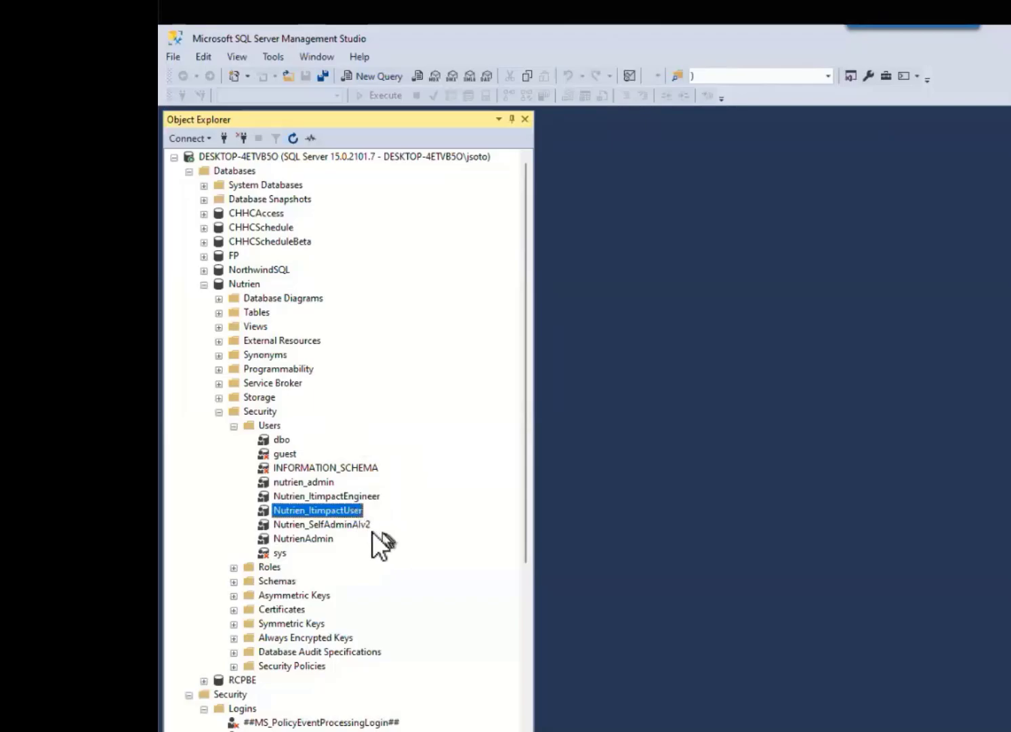
{"action": "left_click", "coordinate": [346, 524]}
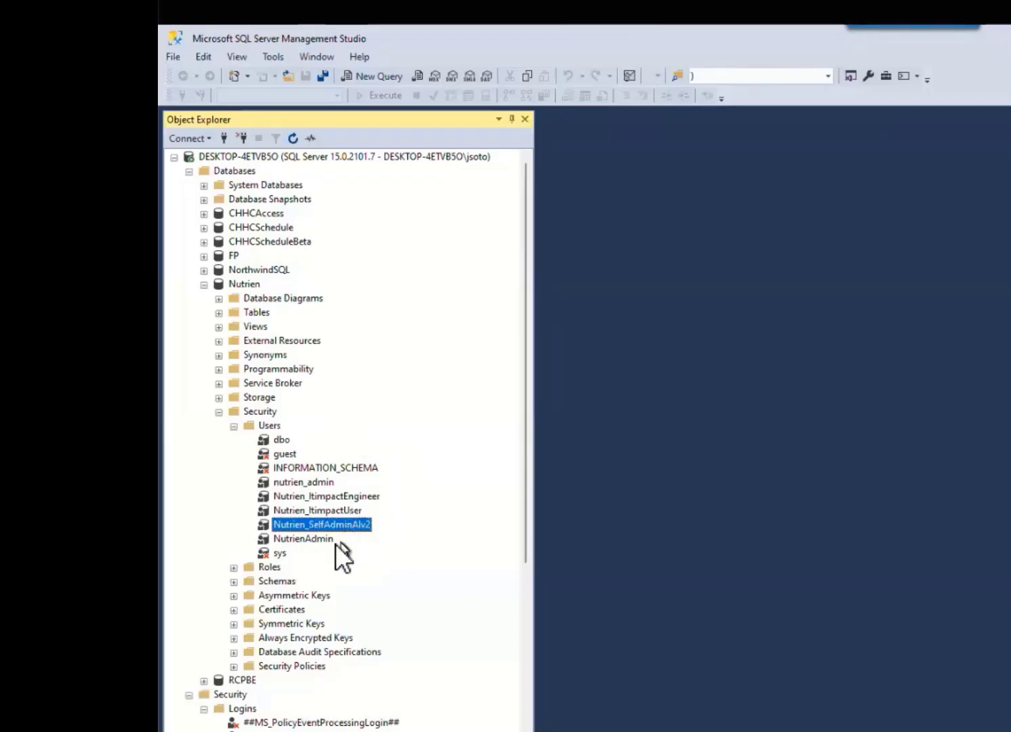
Check the database role membership of the NutrienAdmin user and close its properties without saving
{"action": "left_click", "coordinate": [307, 538]}
{"action": "double_click", "coordinate": [303, 538]}
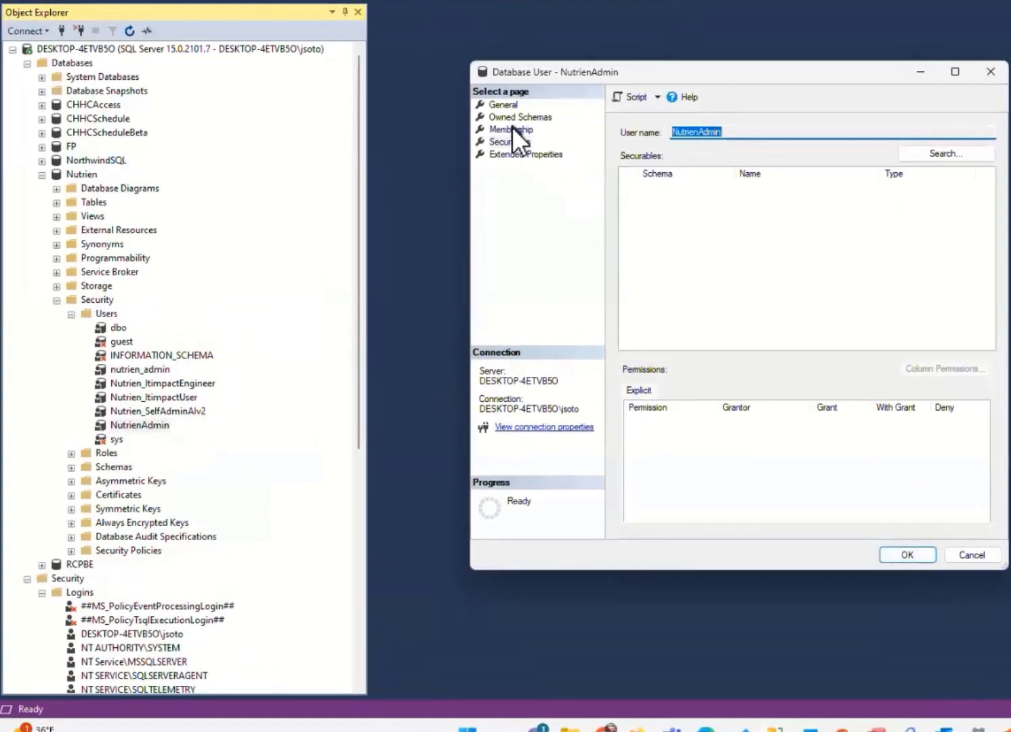
{"action": "left_click", "coordinate": [482, 121]}
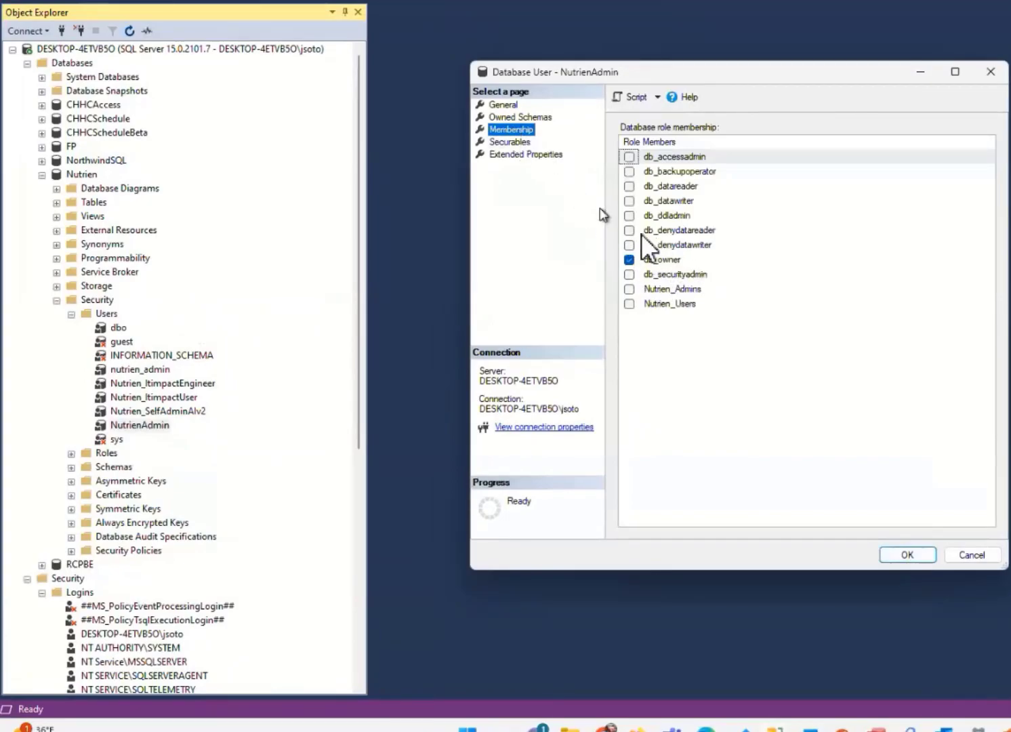
{"action": "left_click", "coordinate": [967, 553]}
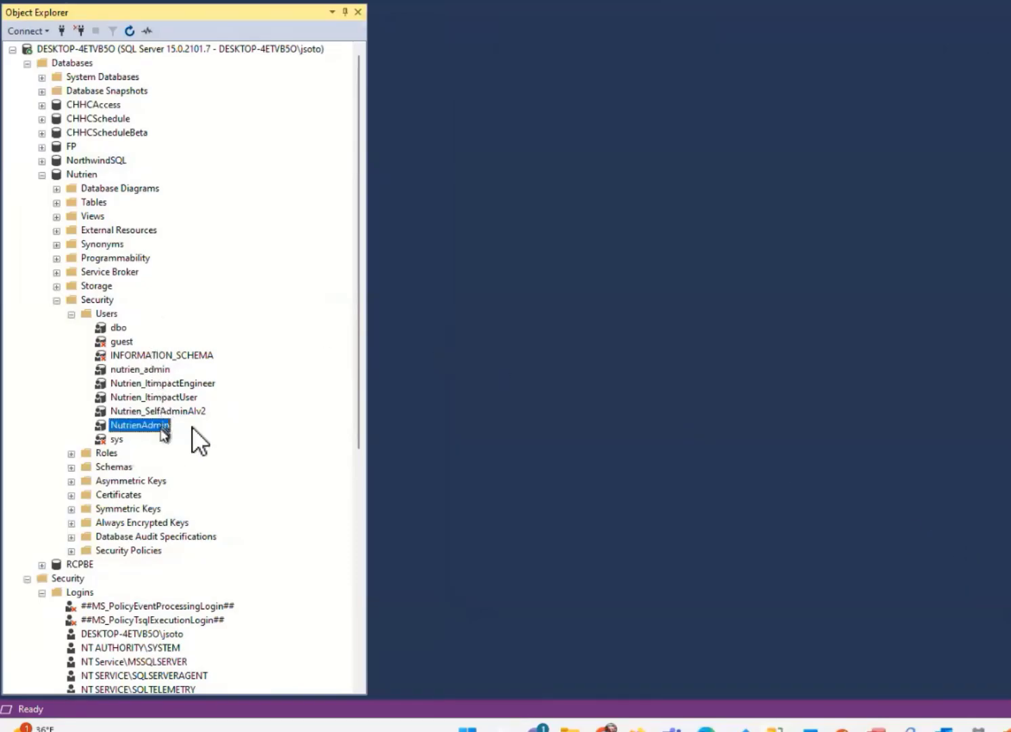
Check the owned schemas and database role membership of the Nutrien_ItimpactUser user, and close its properties without saving
{"action": "double_click", "coordinate": [171, 397]}
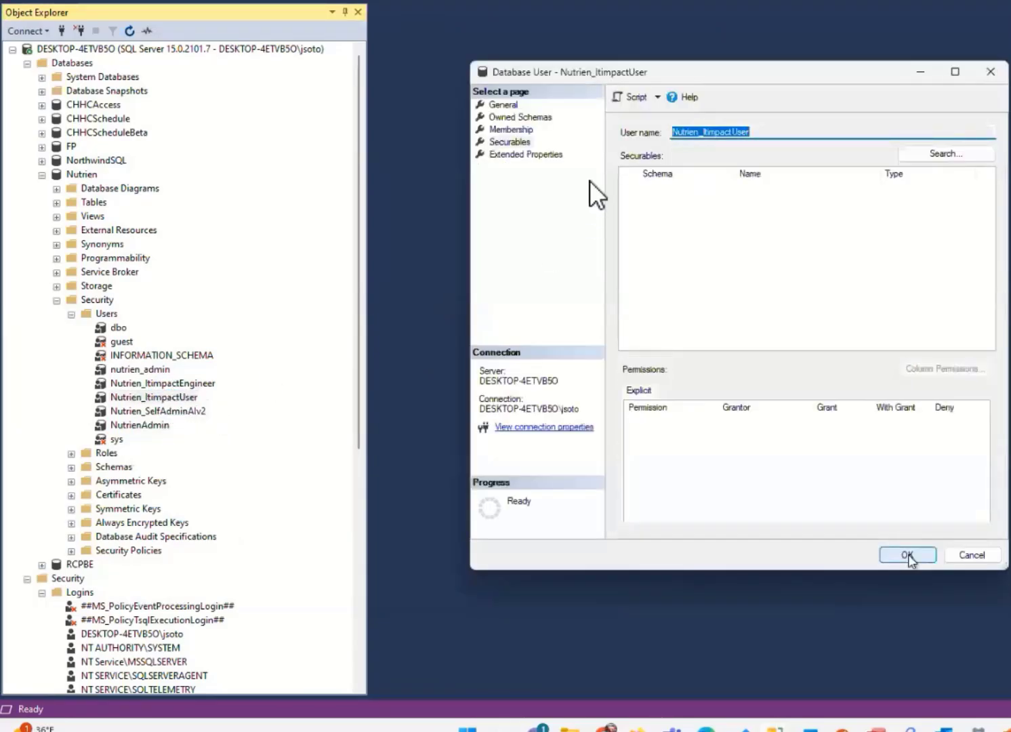
{"action": "left_click", "coordinate": [503, 118]}
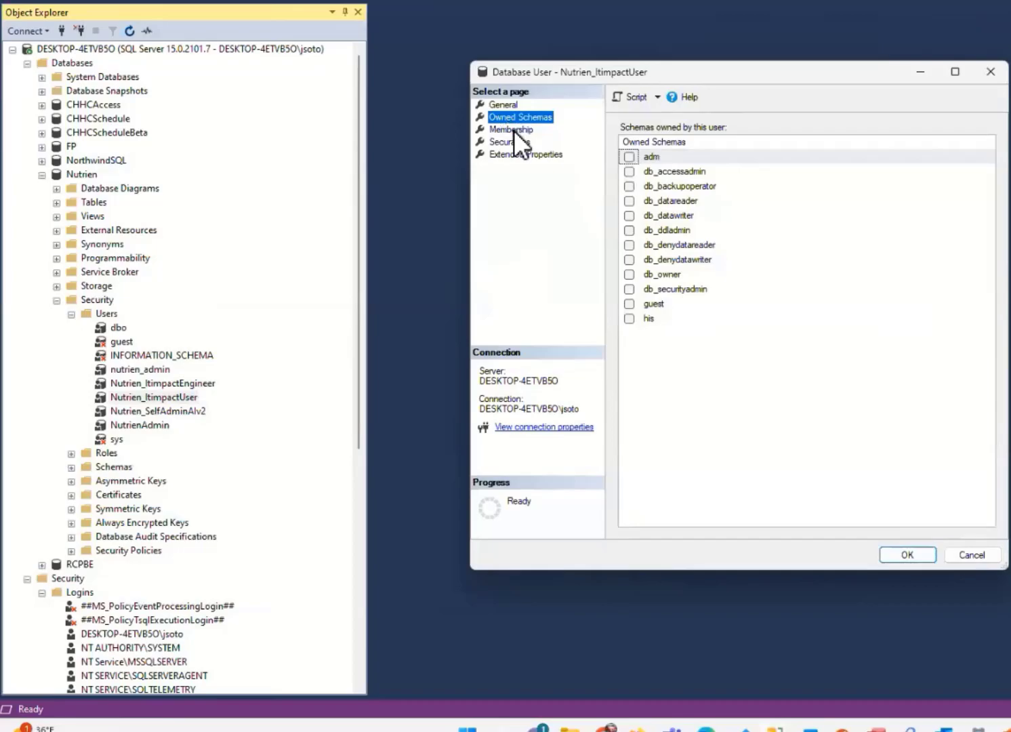
{"action": "left_click", "coordinate": [513, 130]}
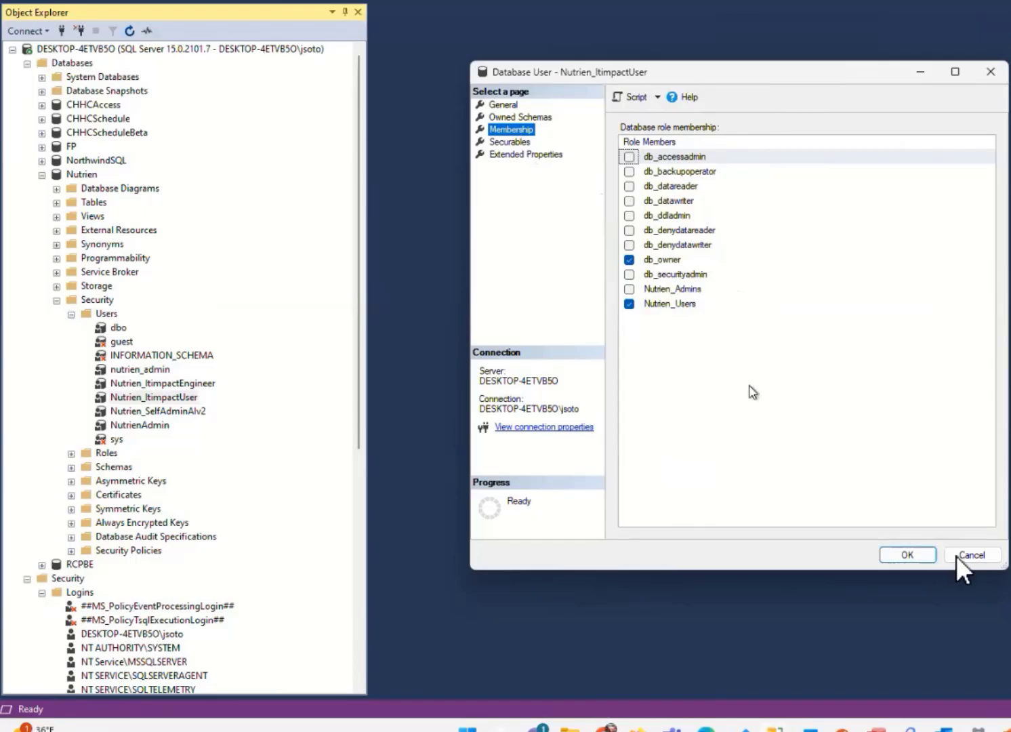
{"action": "left_click", "coordinate": [992, 558]}
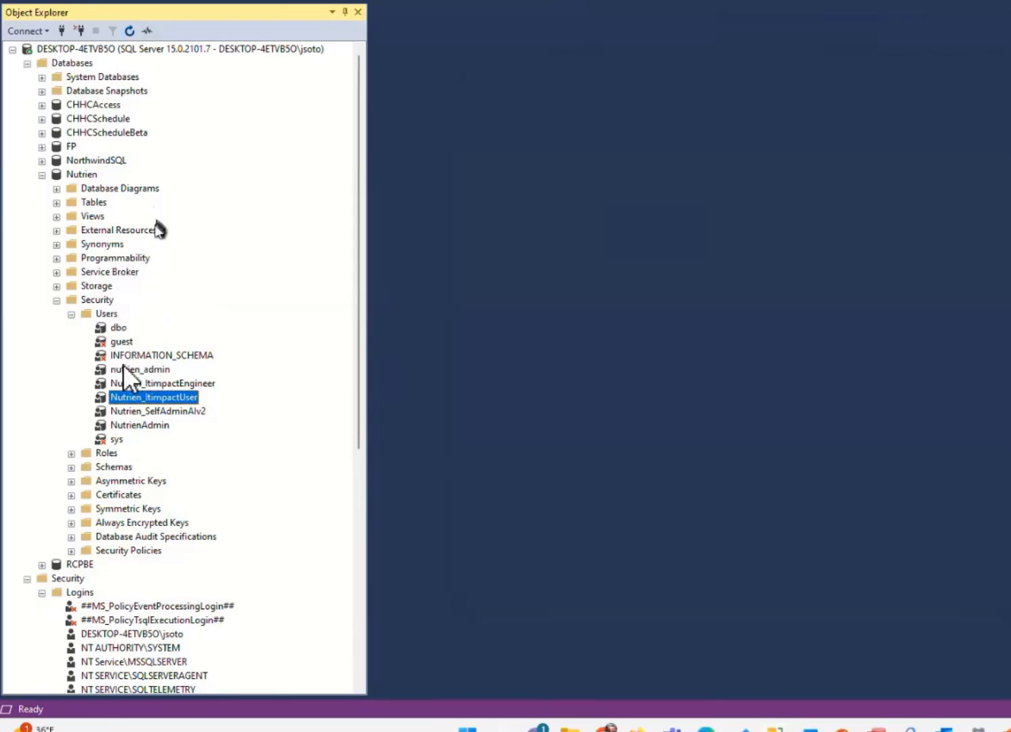
Expand the Nutrien database's Roles folder to view its database roles, and collapse the Nutrien database
{"action": "double_click", "coordinate": [106, 452]}
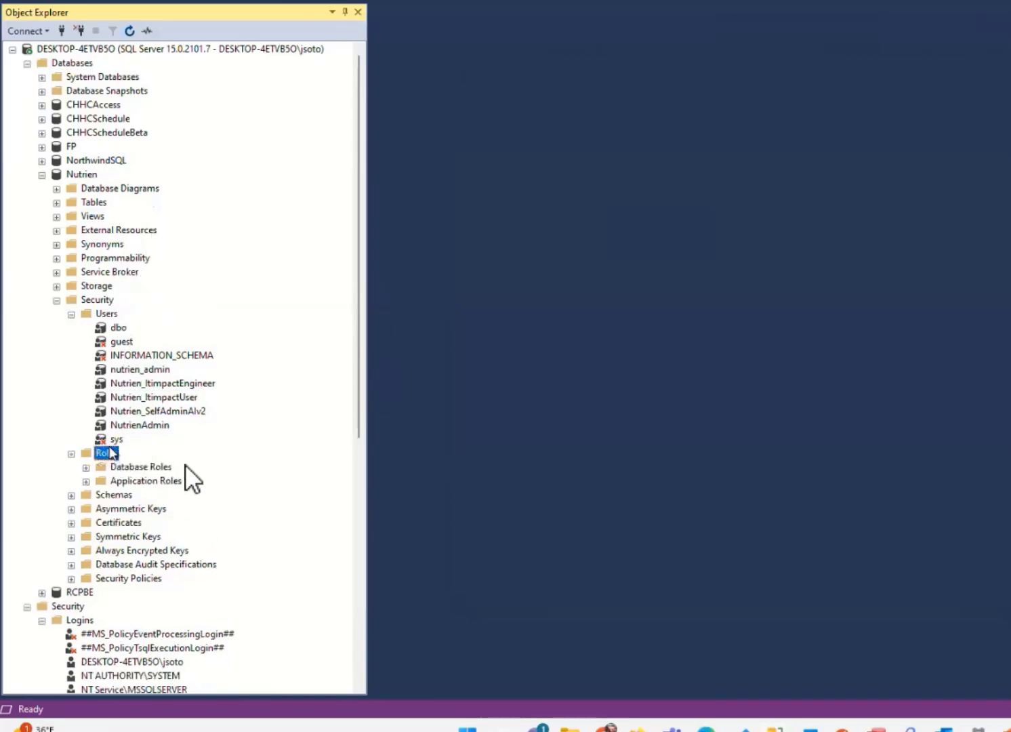
{"action": "double_click", "coordinate": [153, 465]}
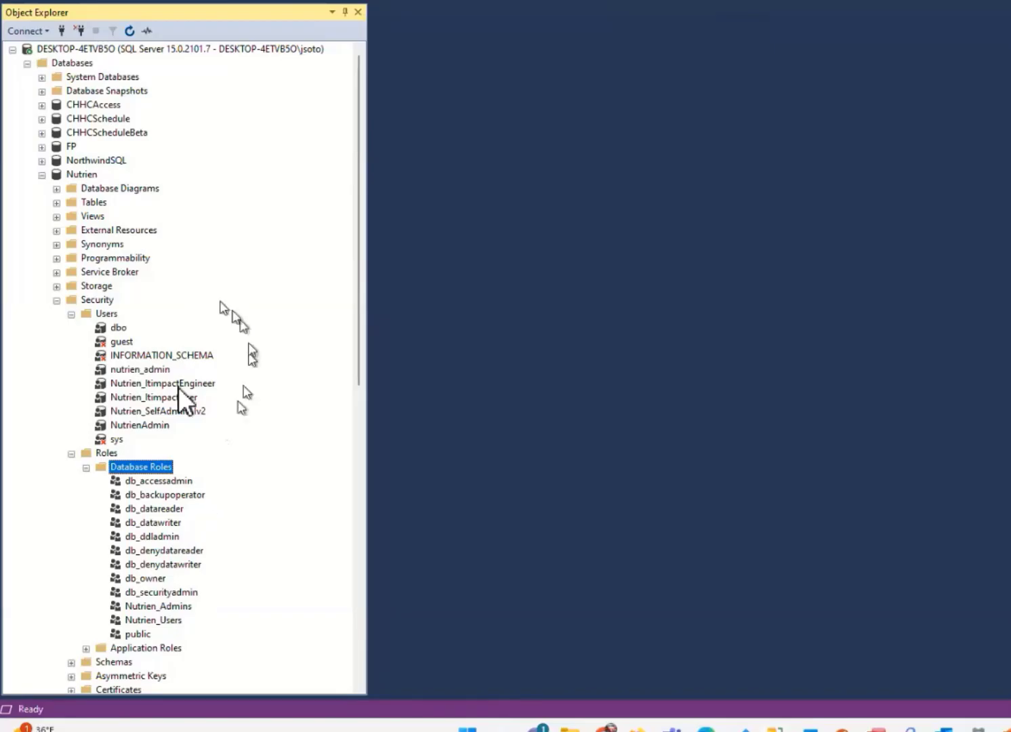
{"action": "left_click", "coordinate": [41, 175]}
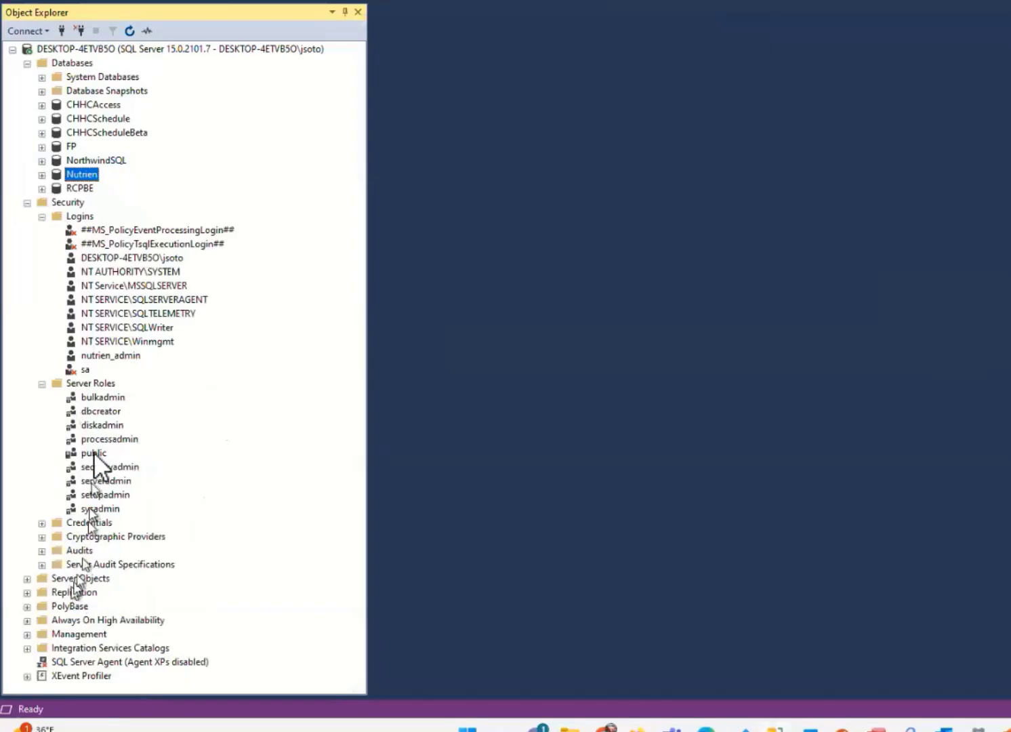
Start a new server login with SQL Server authentication and name it TestOkToDelete
{"action": "right_click", "coordinate": [78, 215]}
{"action": "left_click", "coordinate": [124, 223]}
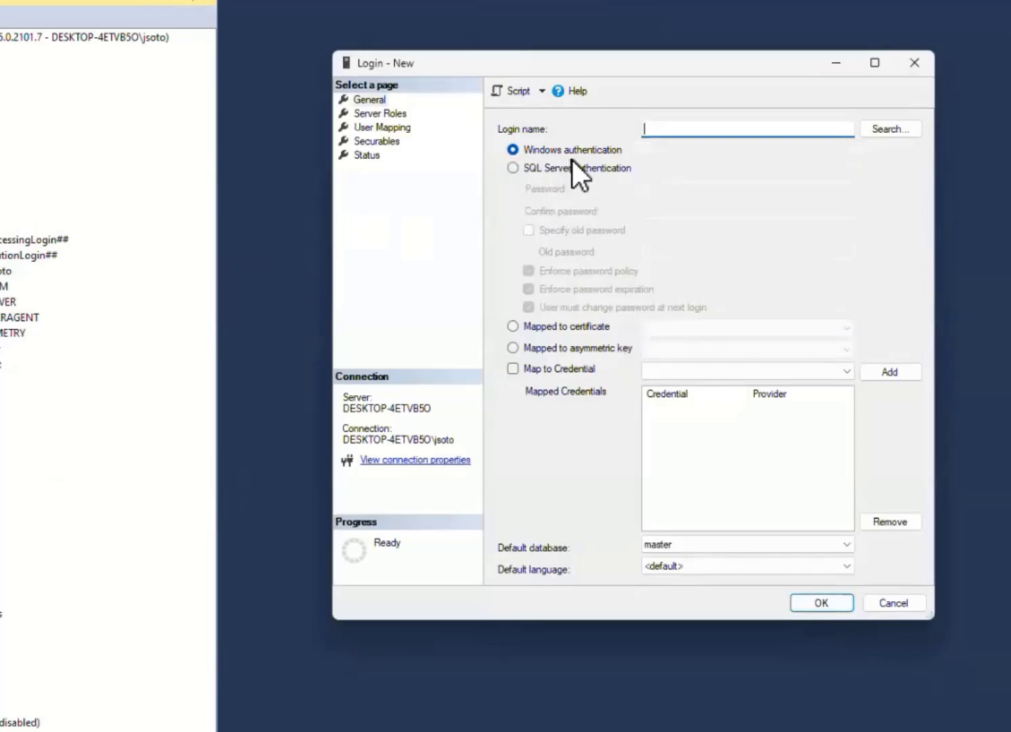
{"action": "left_click", "coordinate": [513, 168]}
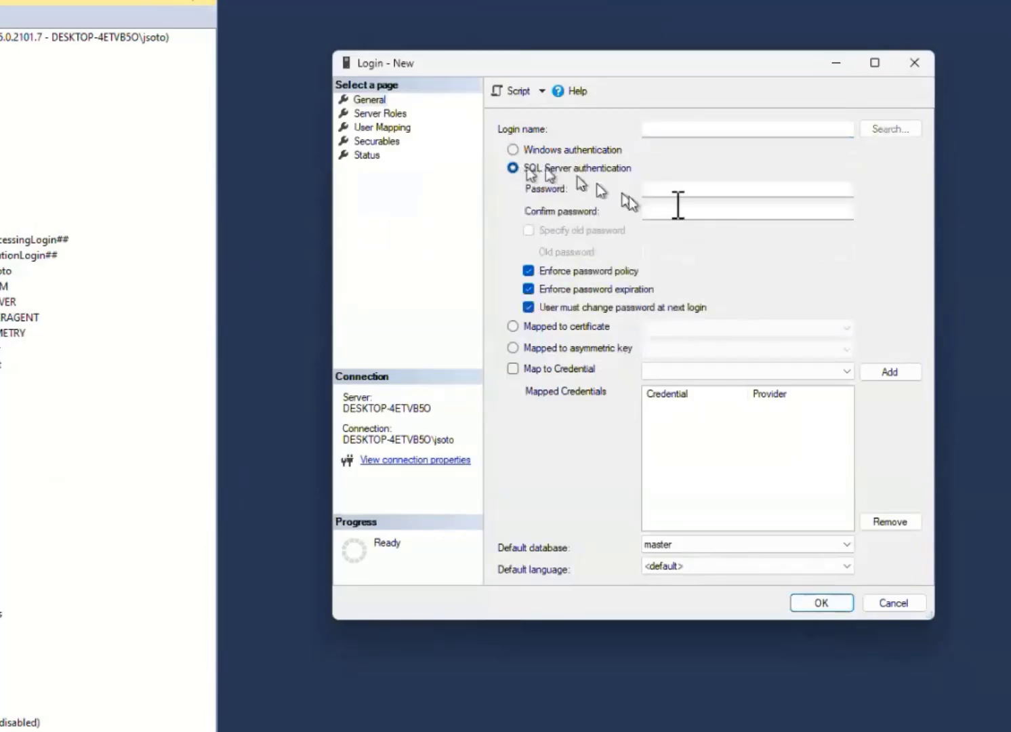
{"action": "left_click", "coordinate": [688, 126]}
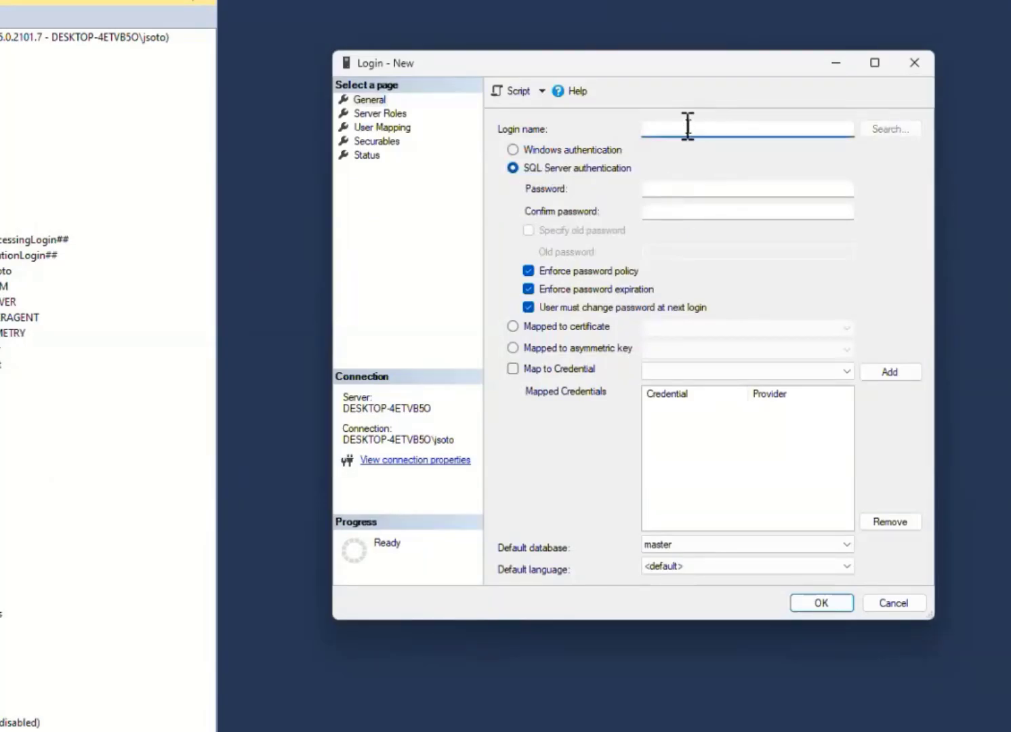
{"action": "type", "text": "TestOkToDelete"}
Enter the new login's password and repeat it in the password confirmation
{"action": "left_click", "coordinate": [672, 188]}
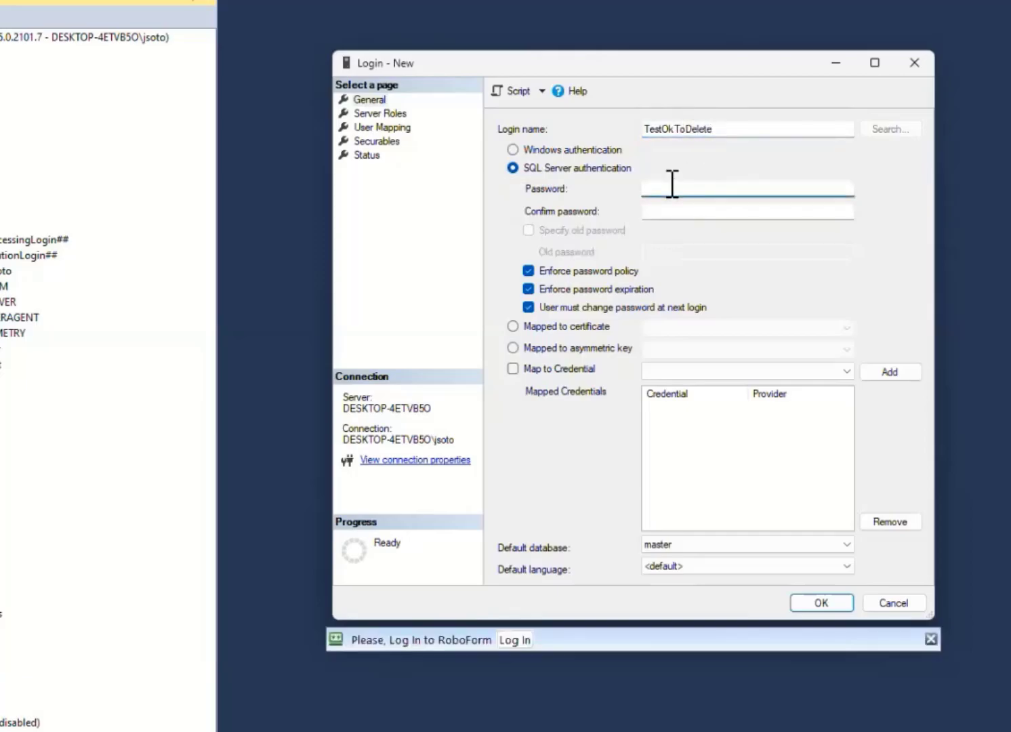
{"action": "type", "text": "********"}
{"action": "left_click", "coordinate": [665, 210]}
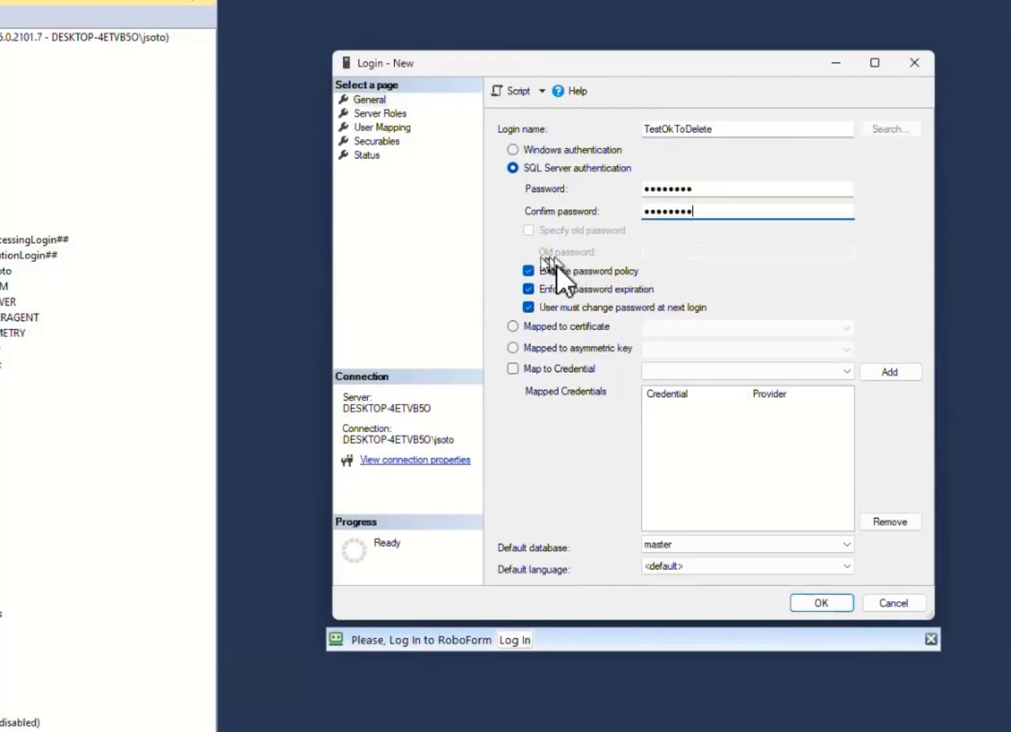
Try switching password policy, password expiration and the forced password change off and on, leaving all three enabled
{"action": "left_click", "coordinate": [529, 271]}
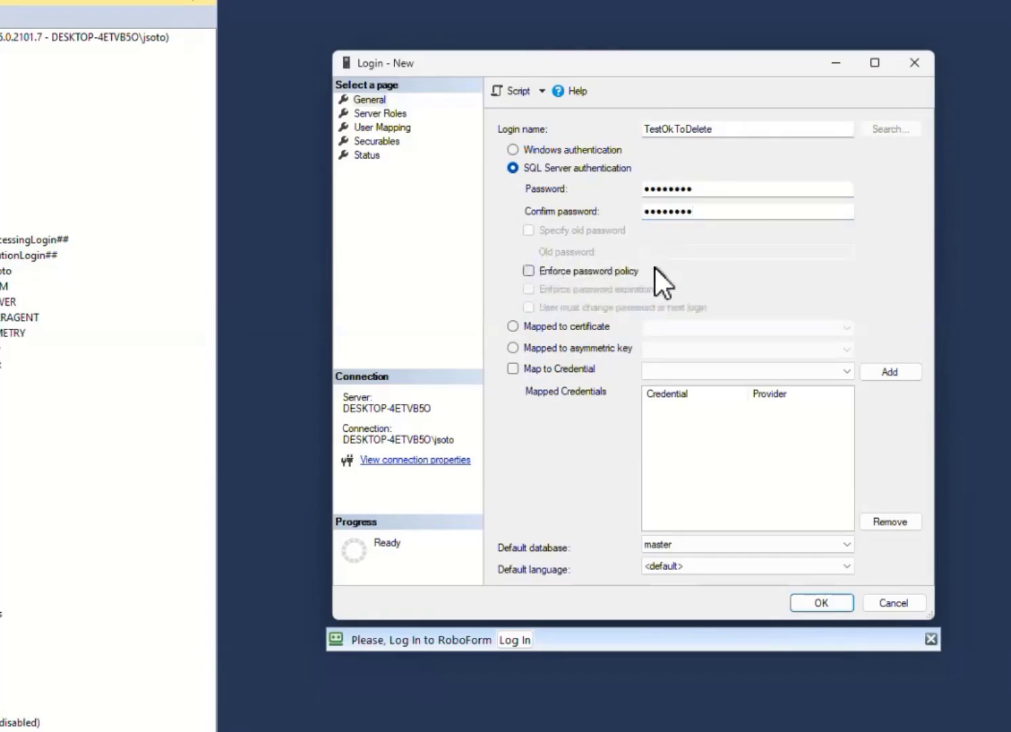
{"action": "left_click", "coordinate": [537, 272]}
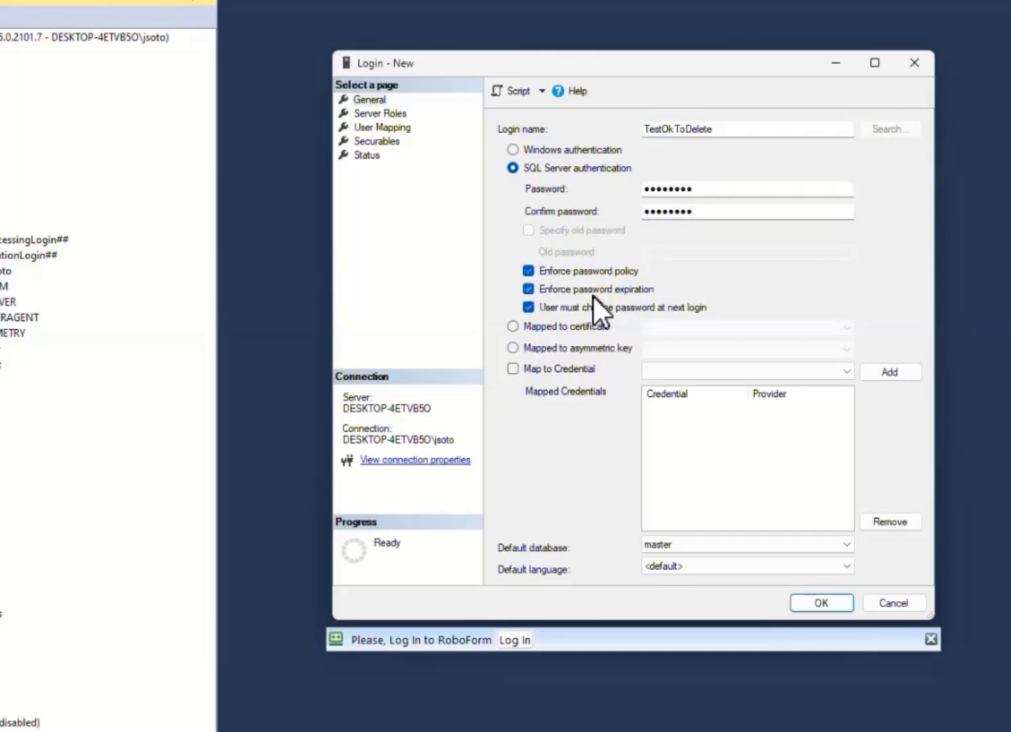
{"action": "left_click", "coordinate": [528, 271]}
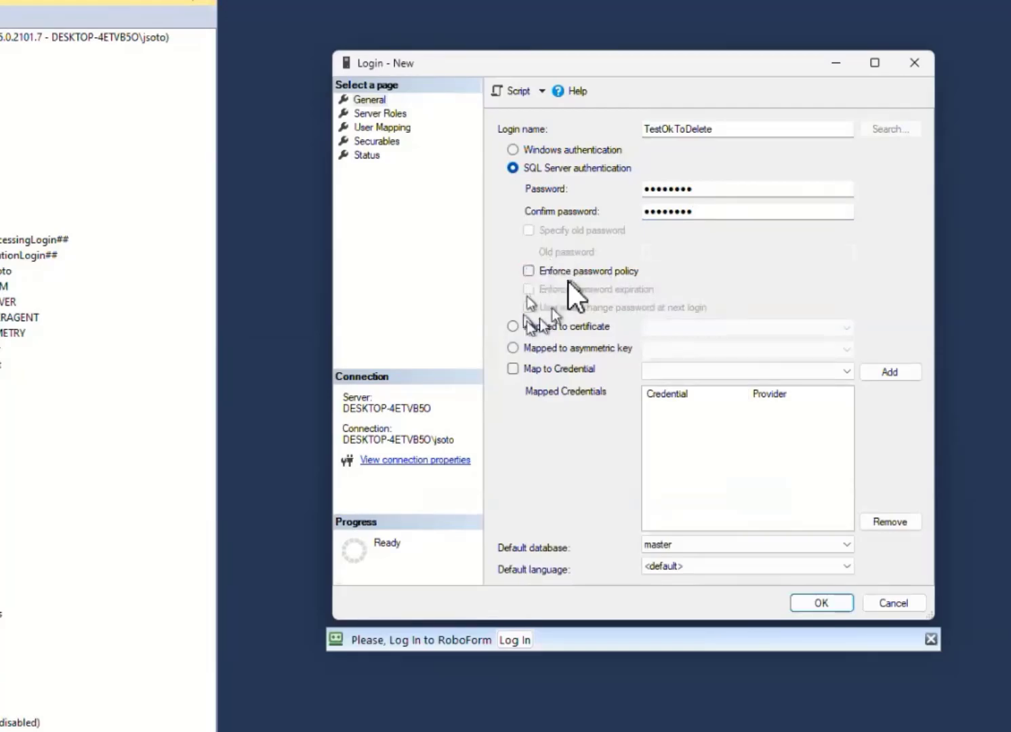
{"action": "left_click", "coordinate": [529, 272]}
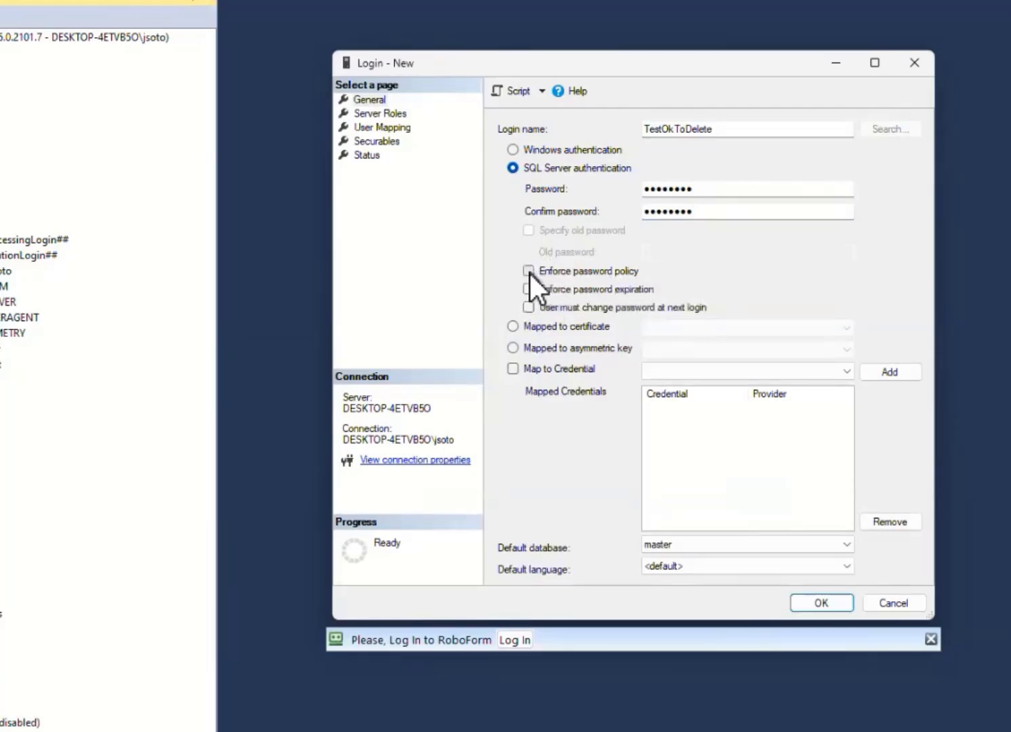
{"action": "left_click", "coordinate": [529, 271]}
{"action": "left_click", "coordinate": [527, 288]}
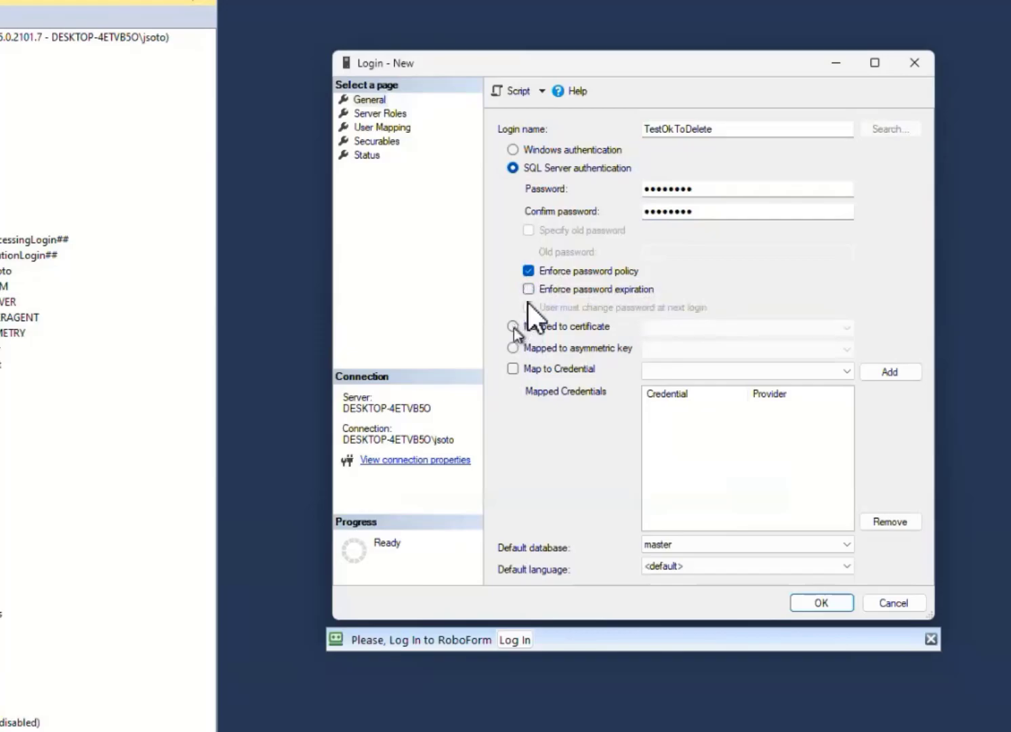
{"action": "left_click", "coordinate": [528, 288]}
{"action": "left_click", "coordinate": [528, 307]}
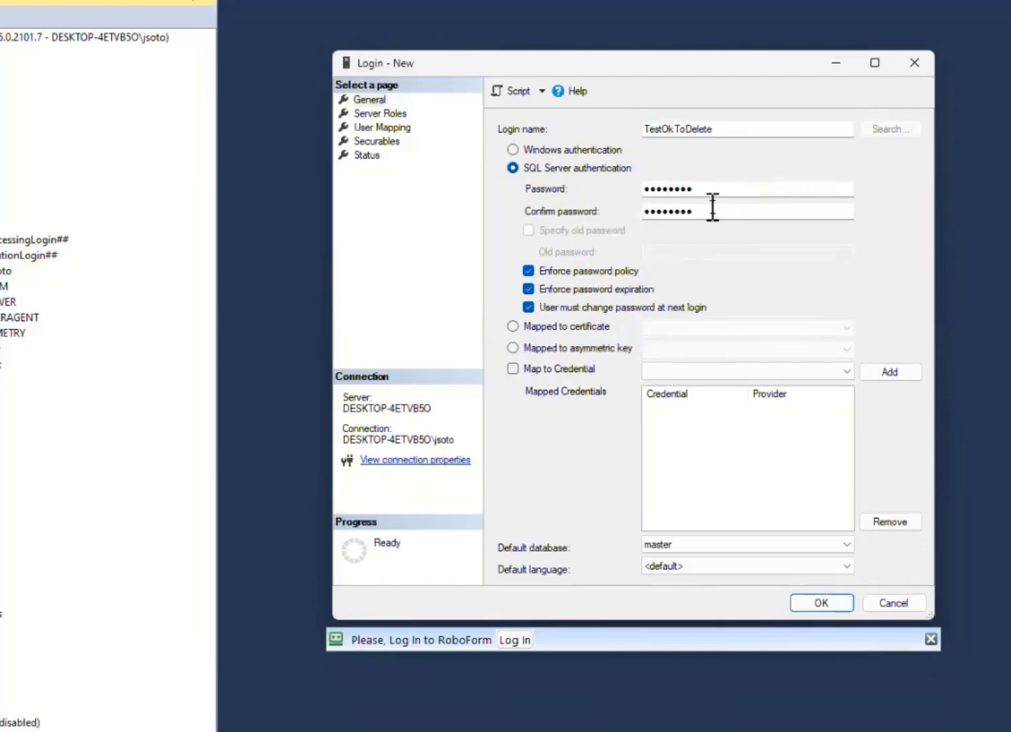
{"action": "left_click", "coordinate": [528, 307]}
{"action": "left_click", "coordinate": [529, 307]}
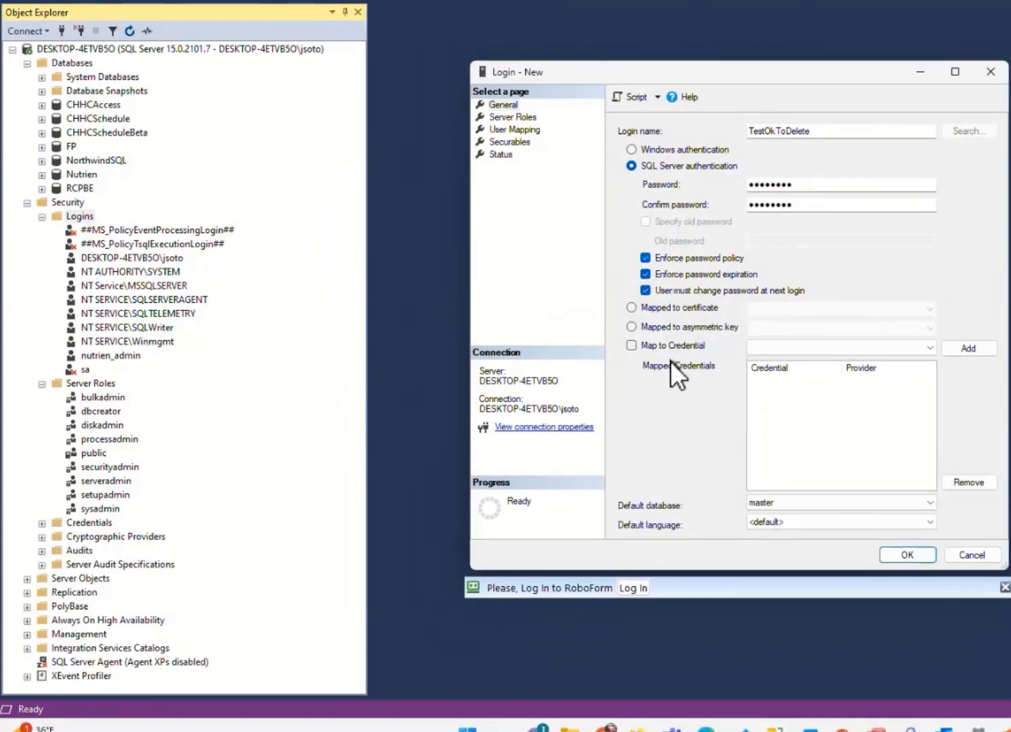
Map the login to the NorthwindSQL database with the db_datareader and db_datawriter roles, and create it
{"action": "left_click", "coordinate": [526, 129]}
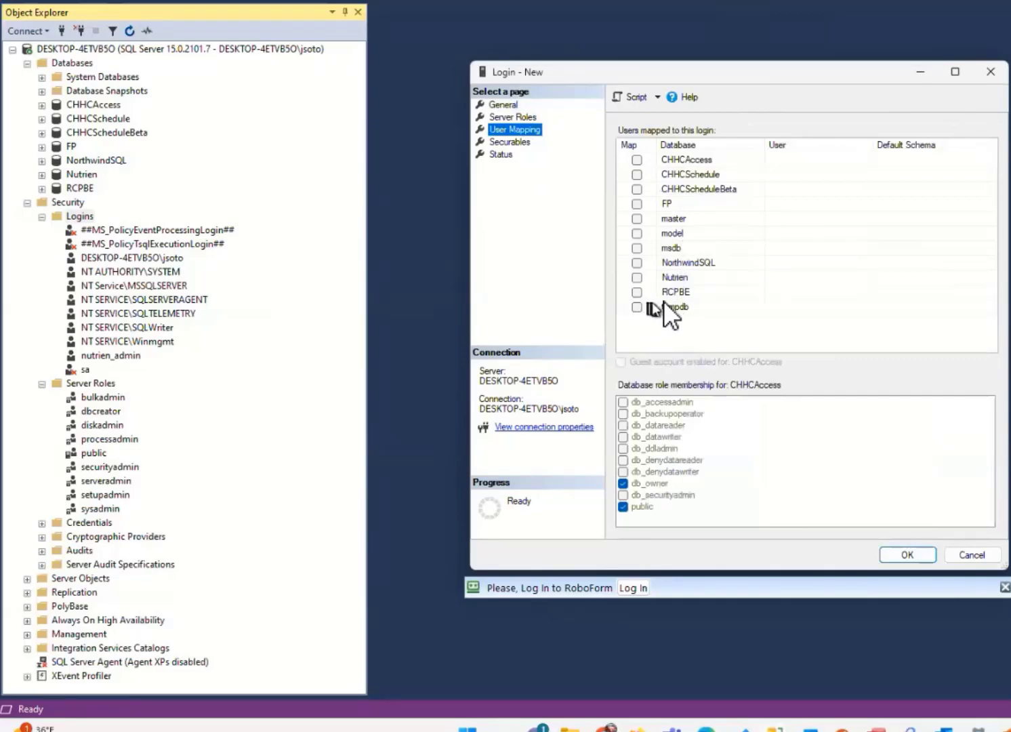
{"action": "left_click", "coordinate": [636, 262]}
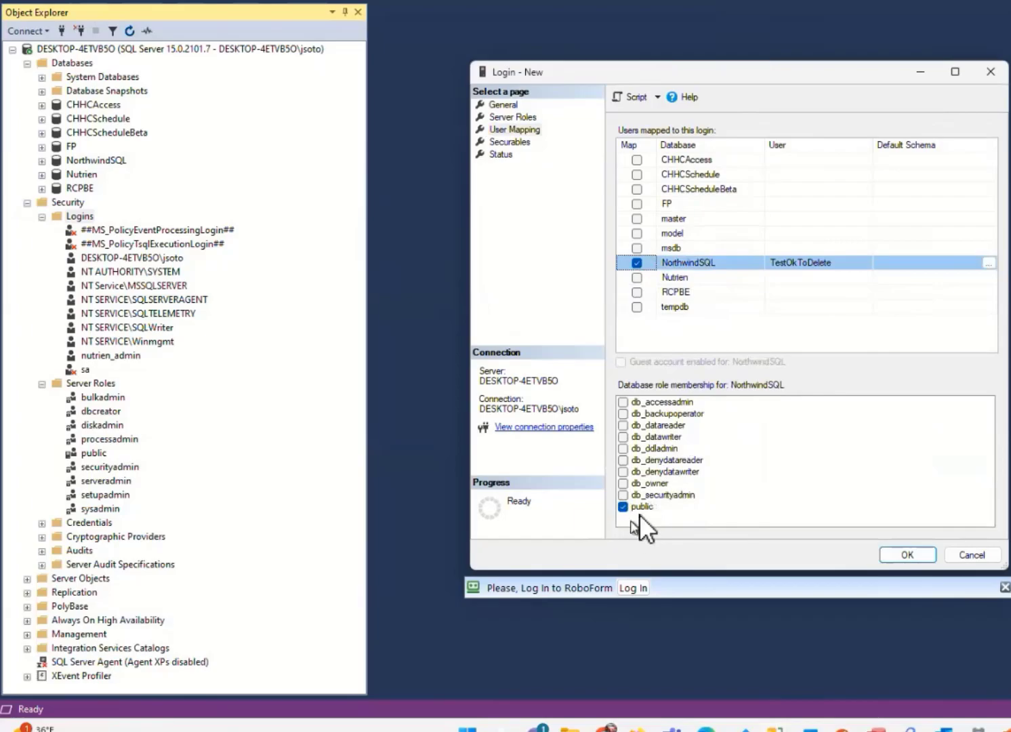
{"action": "left_click", "coordinate": [624, 425]}
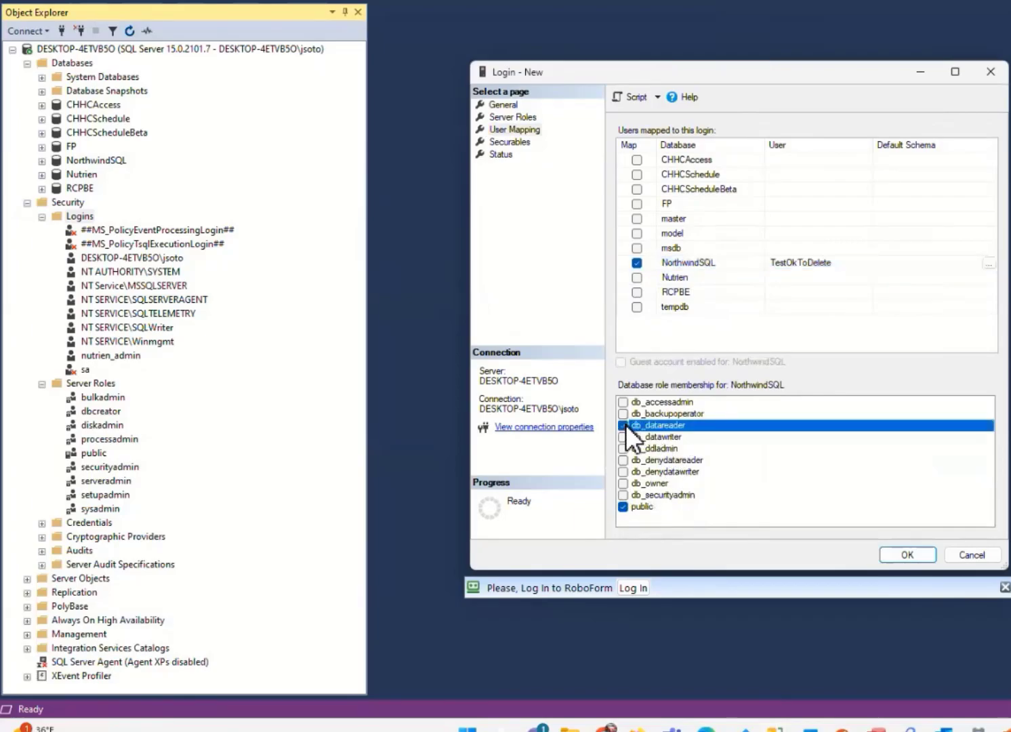
{"action": "left_click", "coordinate": [625, 437]}
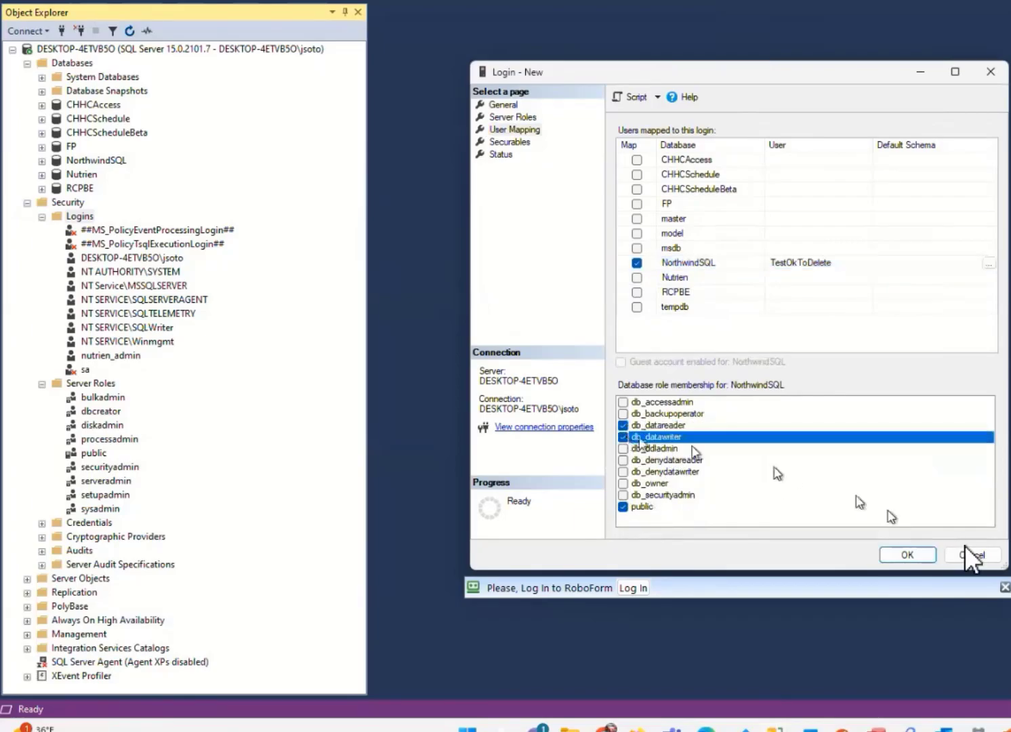
{"action": "left_click", "coordinate": [907, 554]}
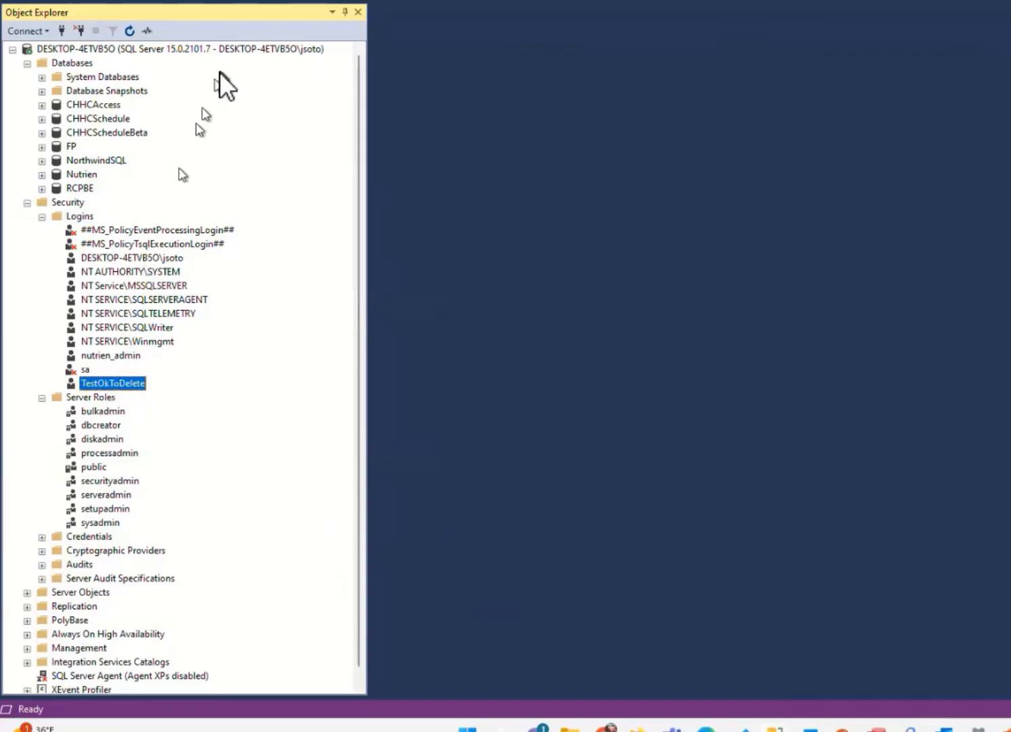
Expand NorthwindSQL down to its Users folder, view the TestOkToDelete user's properties and close them without saving
{"action": "double_click", "coordinate": [84, 160]}
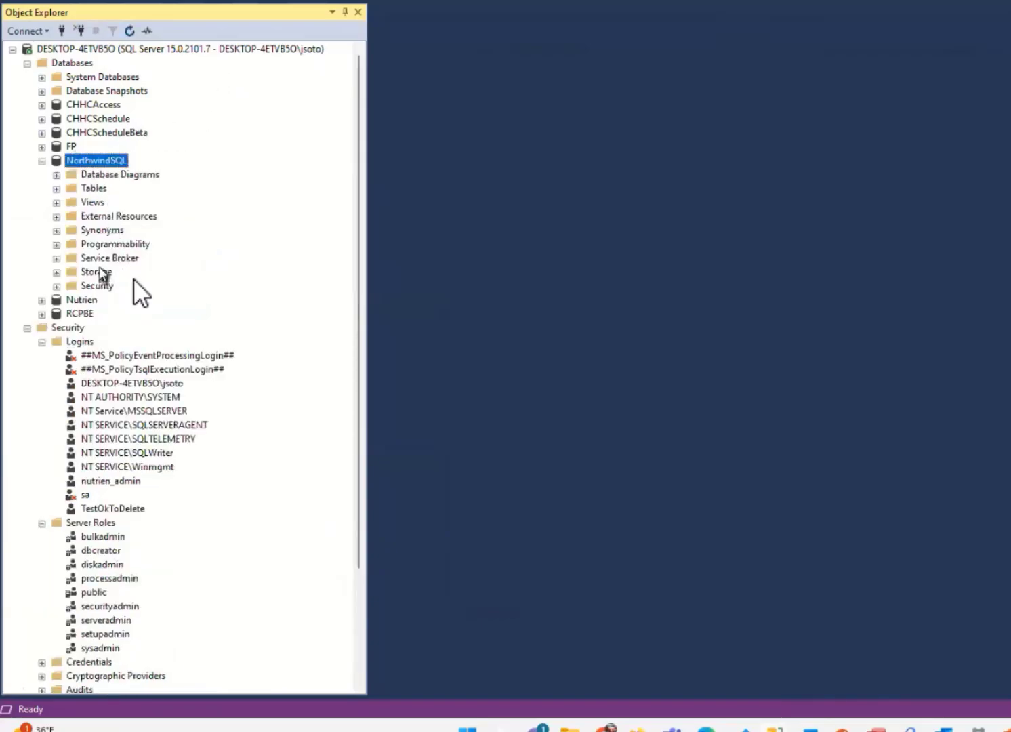
{"action": "double_click", "coordinate": [96, 286]}
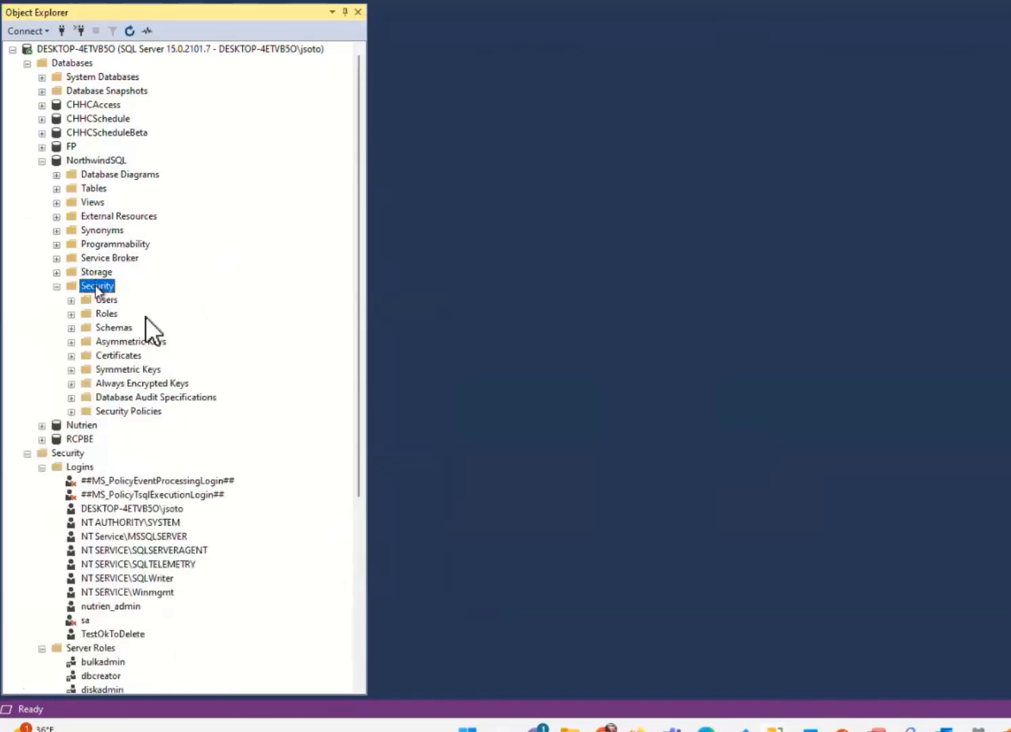
{"action": "double_click", "coordinate": [107, 300]}
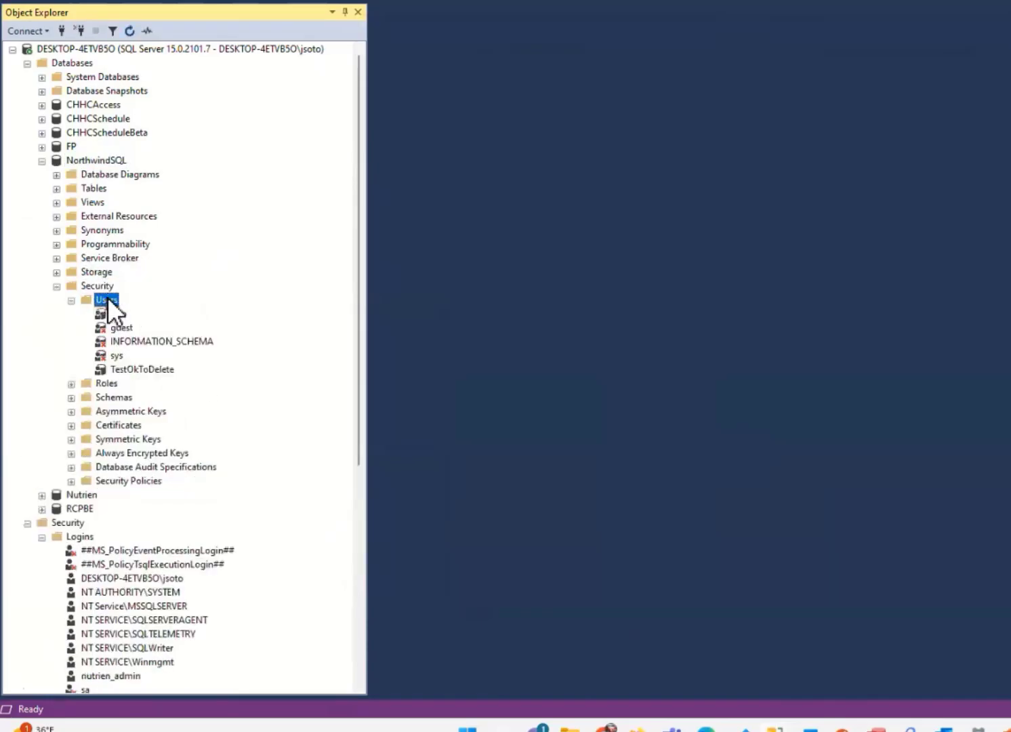
{"action": "left_click", "coordinate": [142, 369]}
{"action": "double_click", "coordinate": [141, 369]}
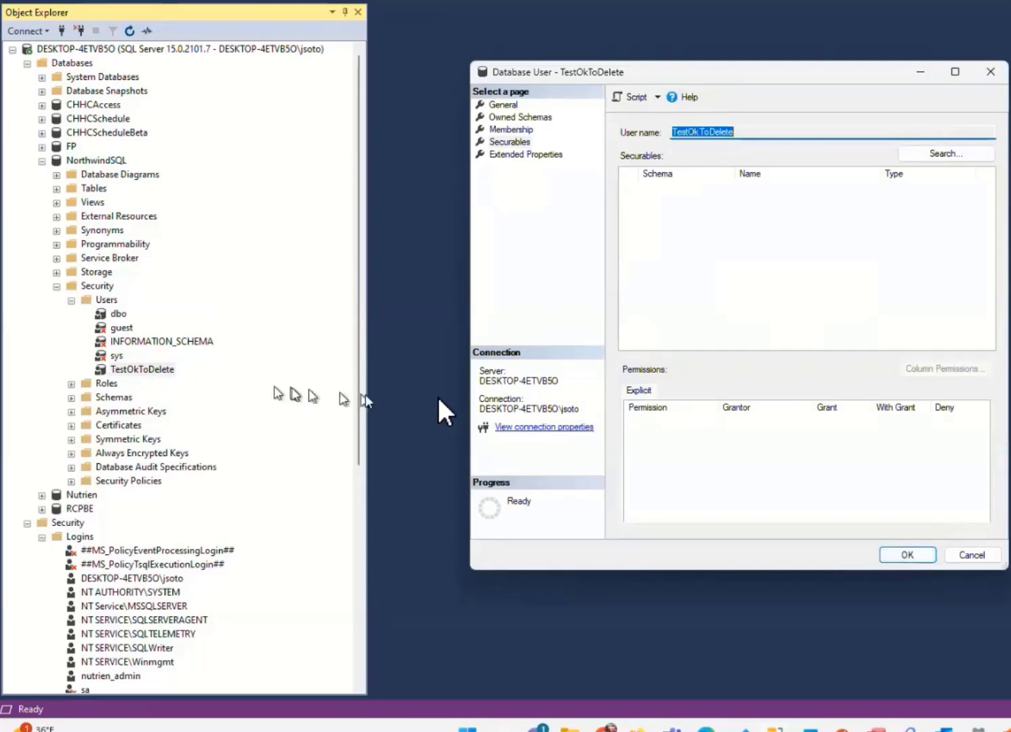
{"action": "left_click", "coordinate": [971, 553]}
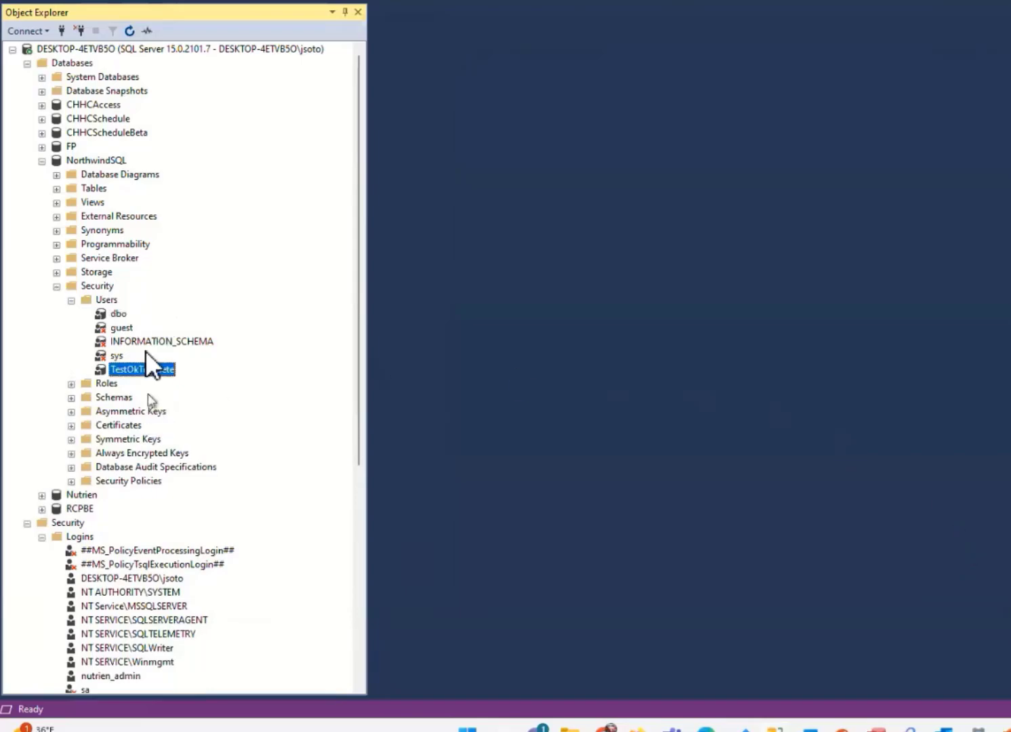
Start another new login with Windows authentication and set its account search location to DESKTOP-4ETVB5O
{"action": "right_click", "coordinate": [71, 536]}
{"action": "left_click", "coordinate": [120, 540]}
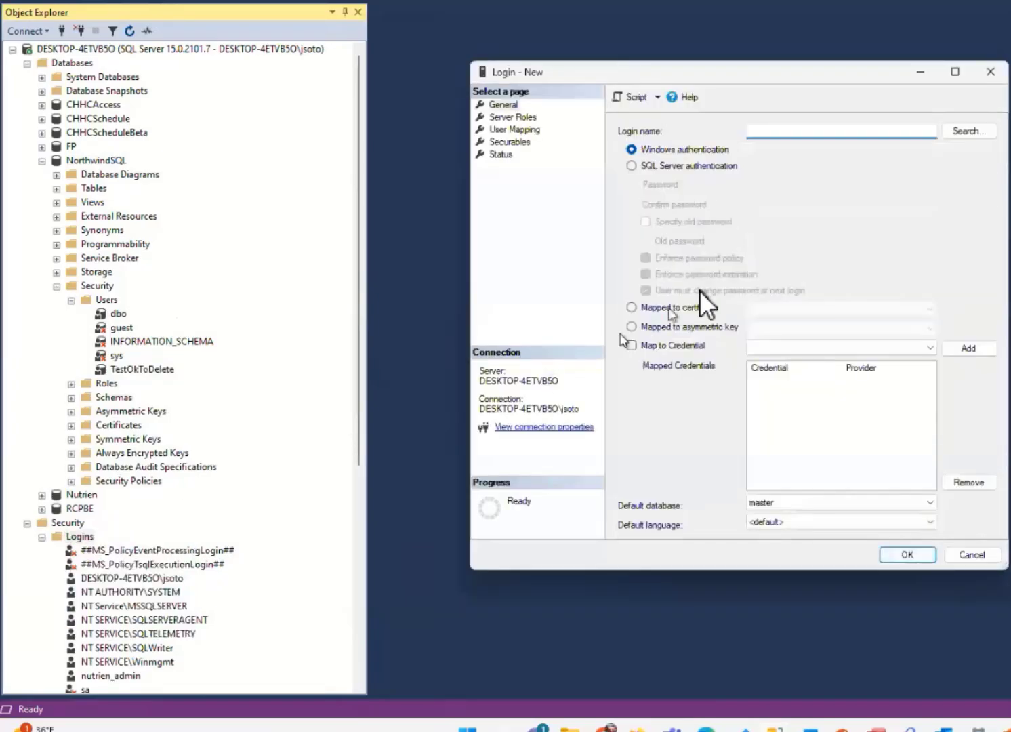
{"action": "left_click", "coordinate": [952, 131]}
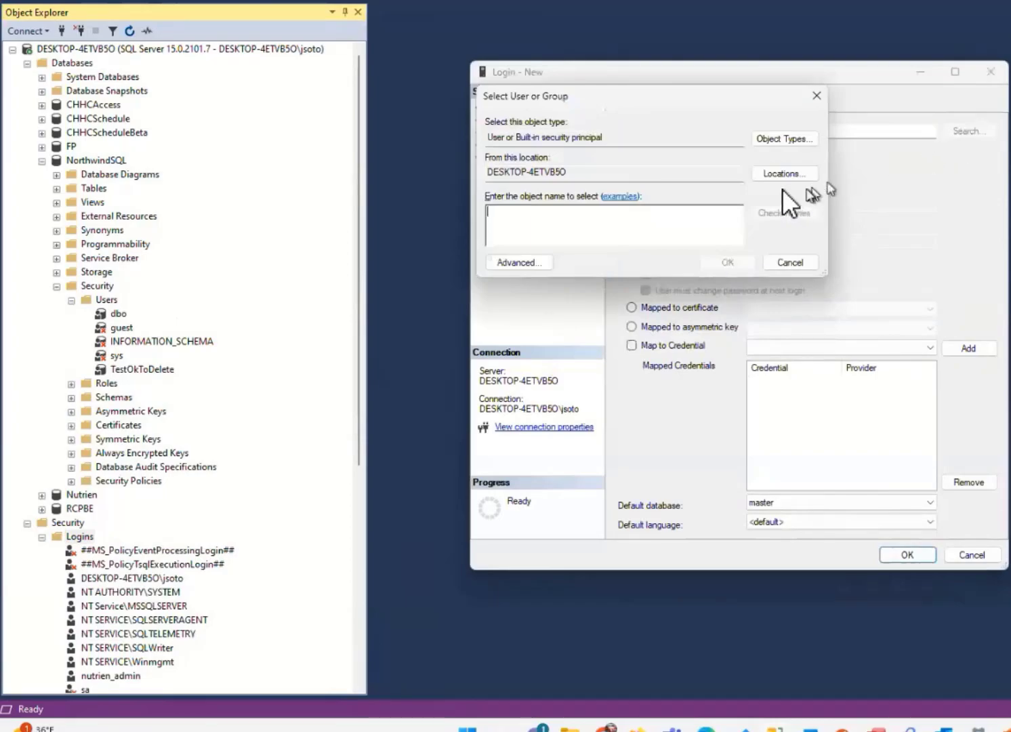
{"action": "left_click", "coordinate": [773, 172]}
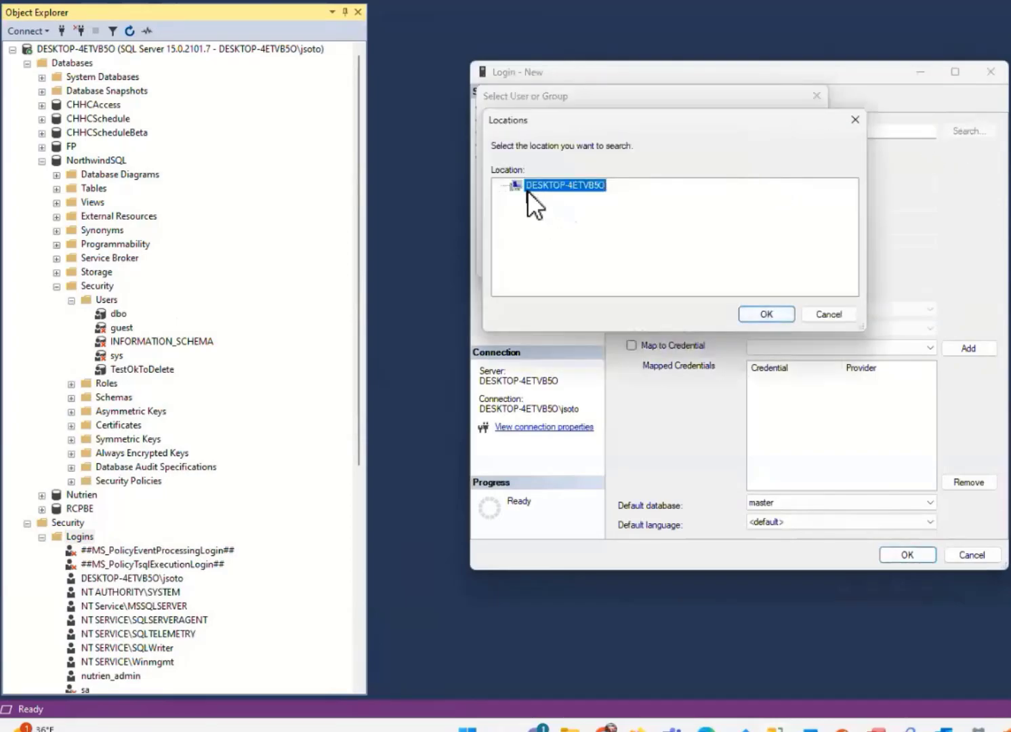
{"action": "left_click", "coordinate": [767, 316]}
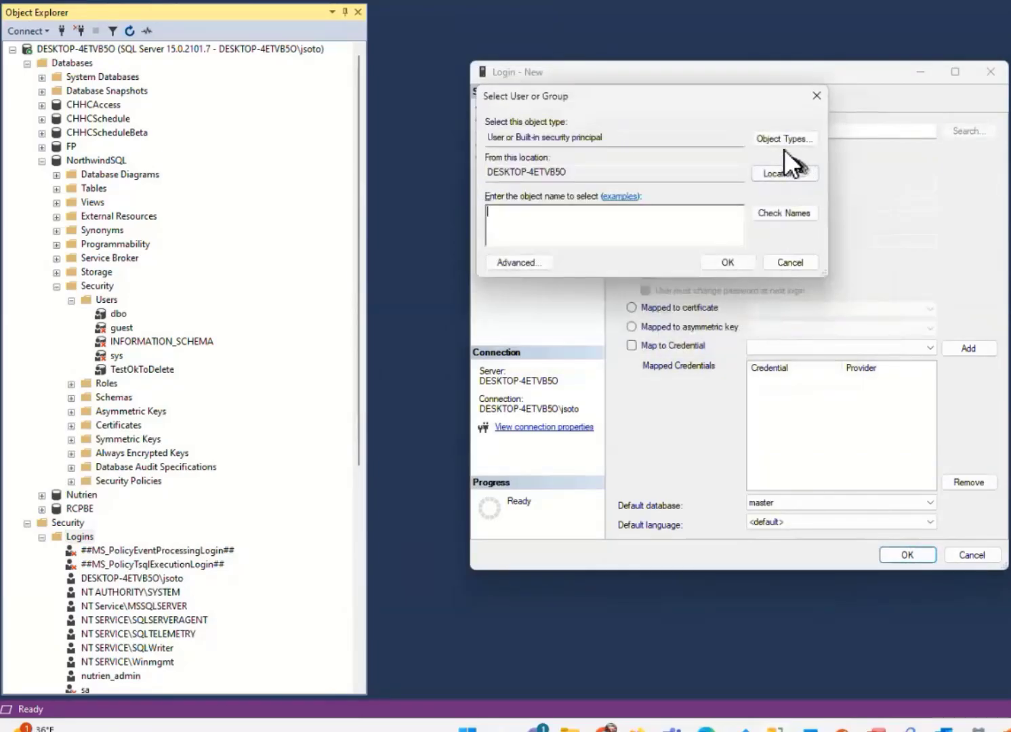
Include Groups in the object types of the new login's account search
{"action": "left_click", "coordinate": [784, 140]}
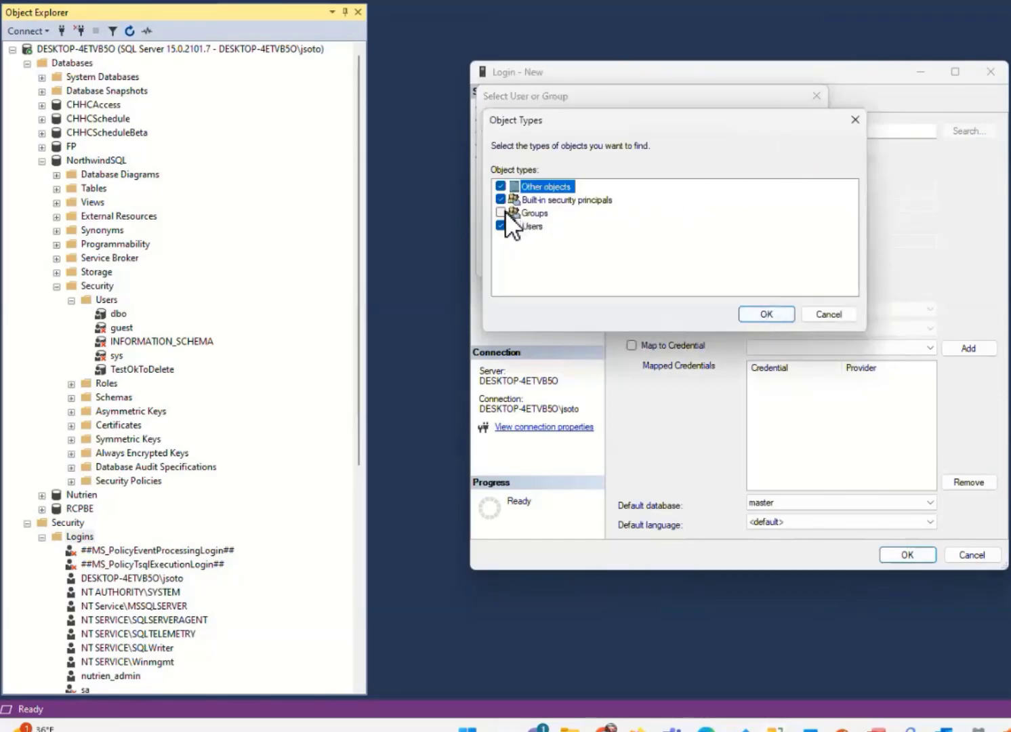
{"action": "left_click", "coordinate": [502, 212]}
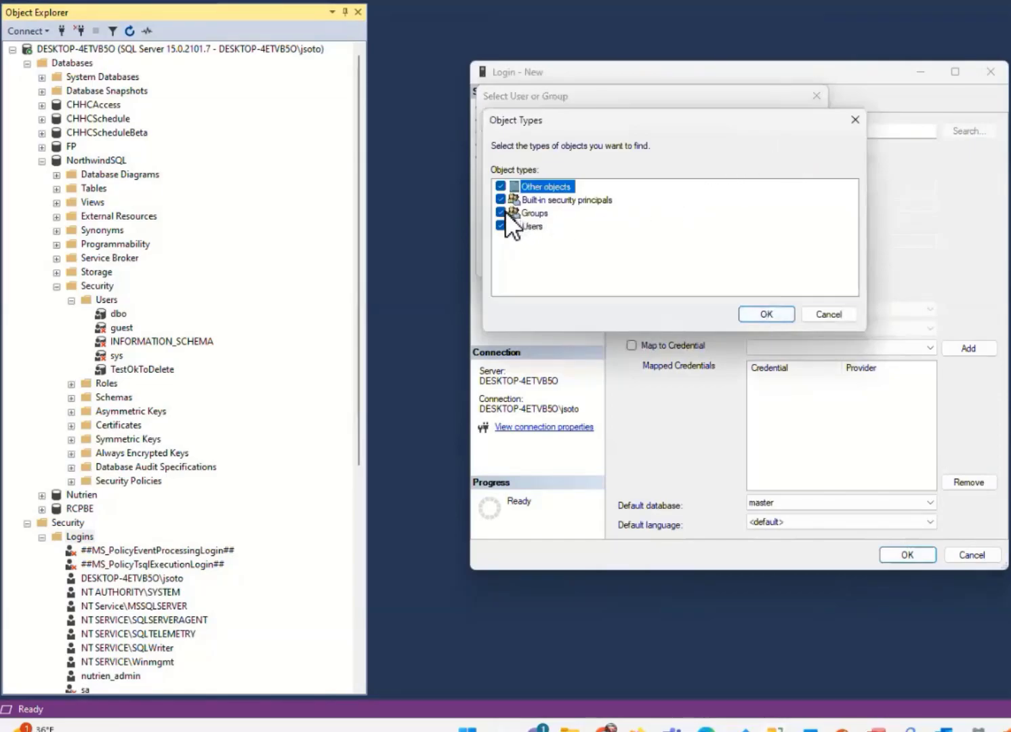
{"action": "left_click", "coordinate": [761, 320]}
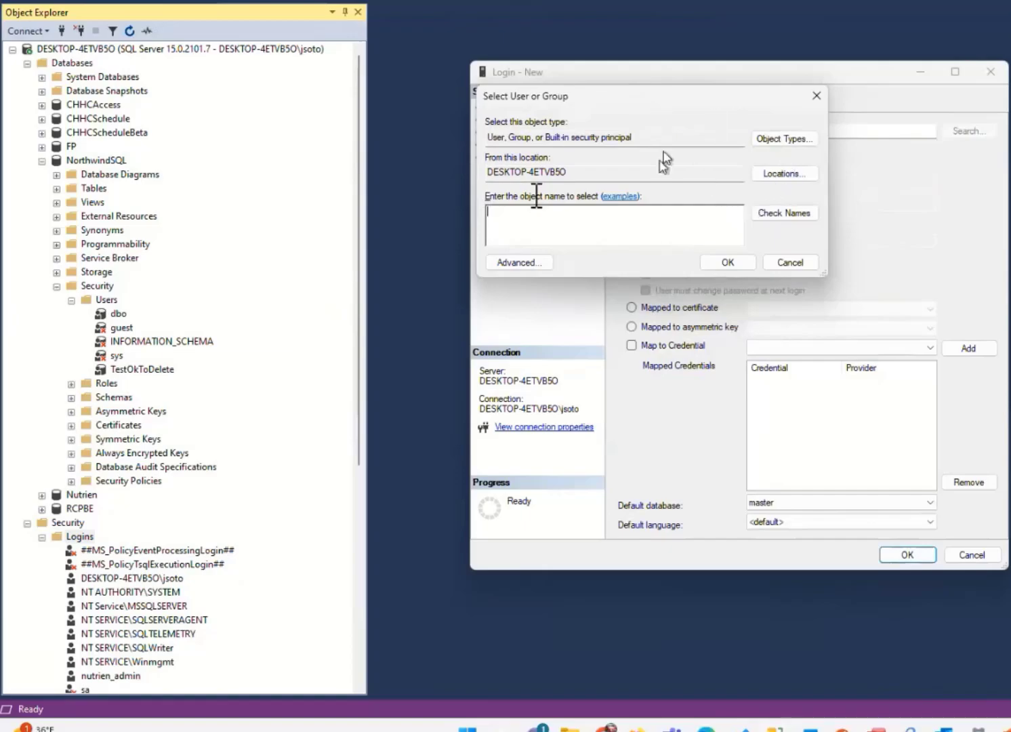
Cancel the account search and discard the new Windows login without creating it
{"action": "left_click", "coordinate": [790, 261]}
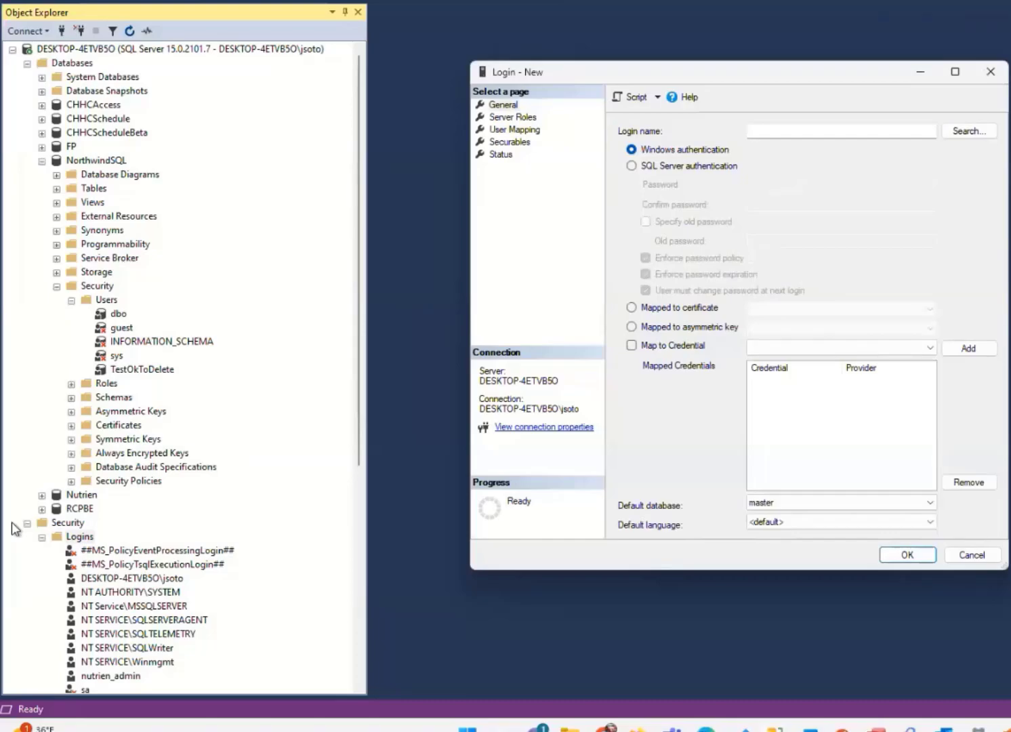
{"action": "left_click", "coordinate": [973, 555]}
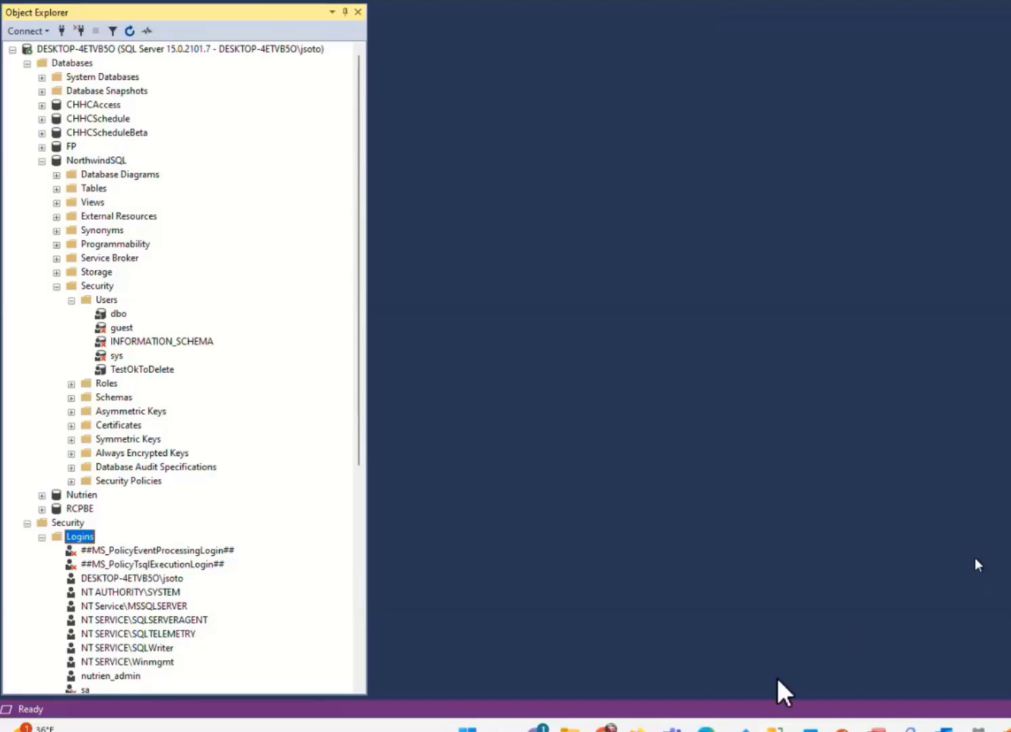
Switch to Chrome, search Google for "microsoft graph" in a new tab, and open the Microsoft Graph overview article
{"action": "mouse_move", "coordinate": [605, 728]}
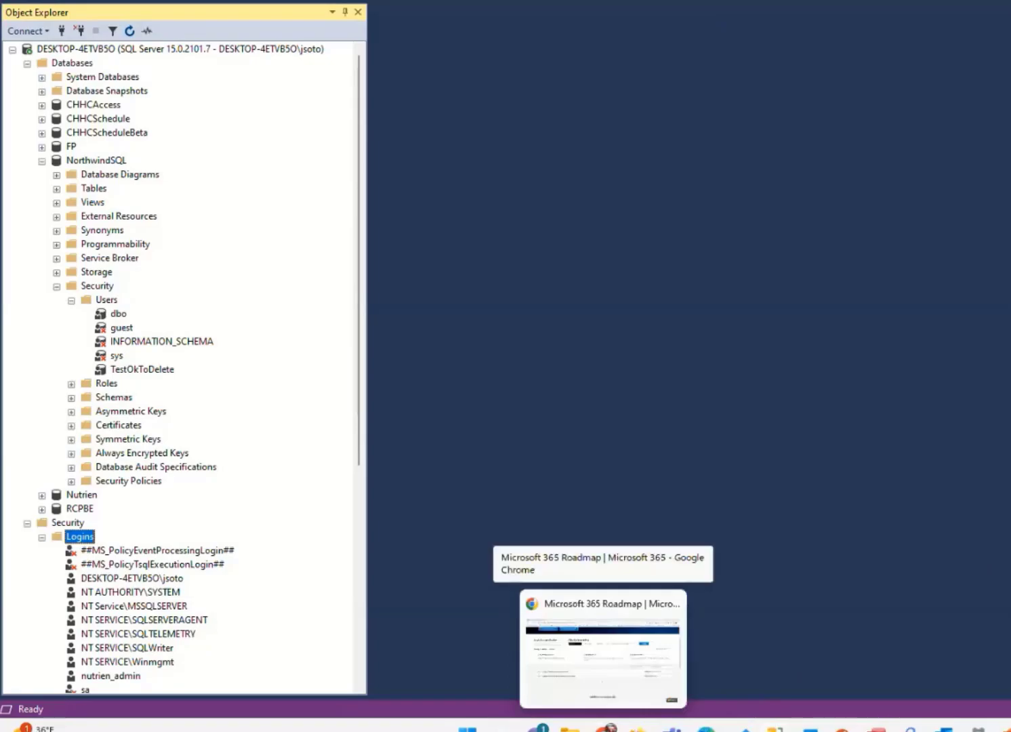
{"action": "left_click", "coordinate": [603, 650]}
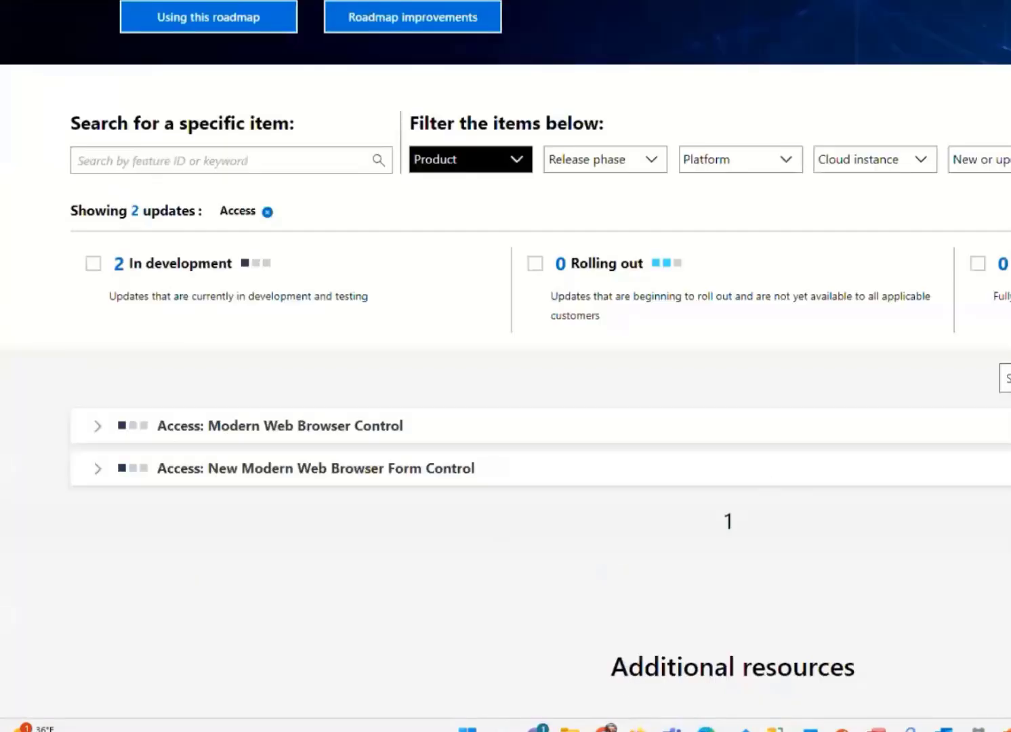
{"action": "key", "text": "ctrl+t"}
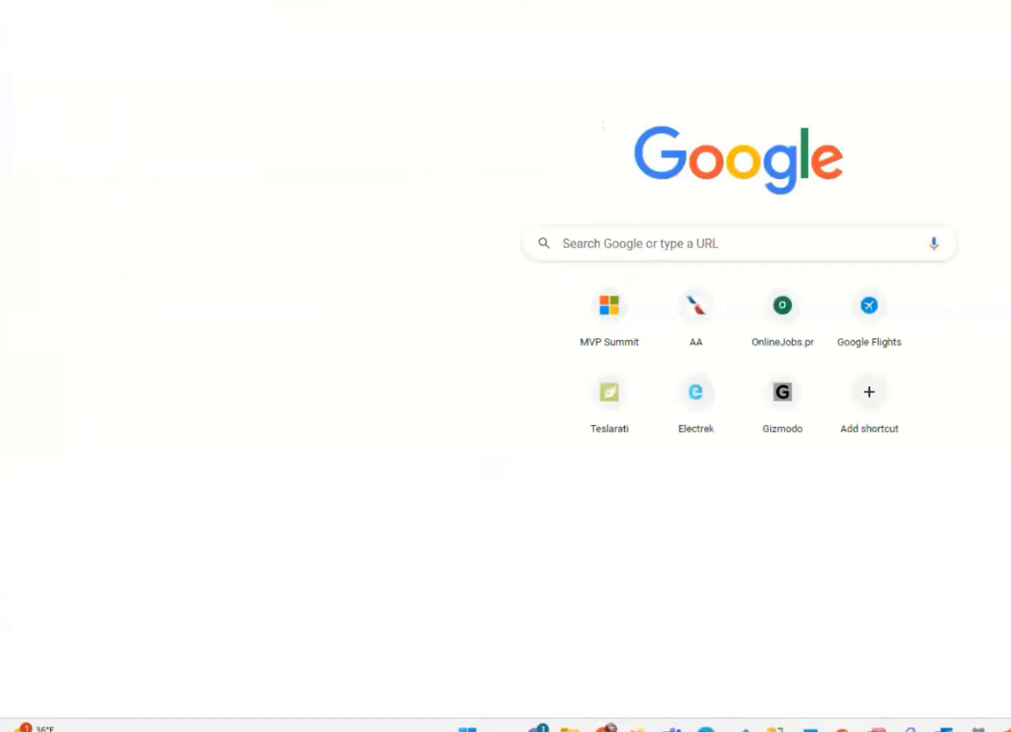
{"action": "key", "text": "ctrl+l"}
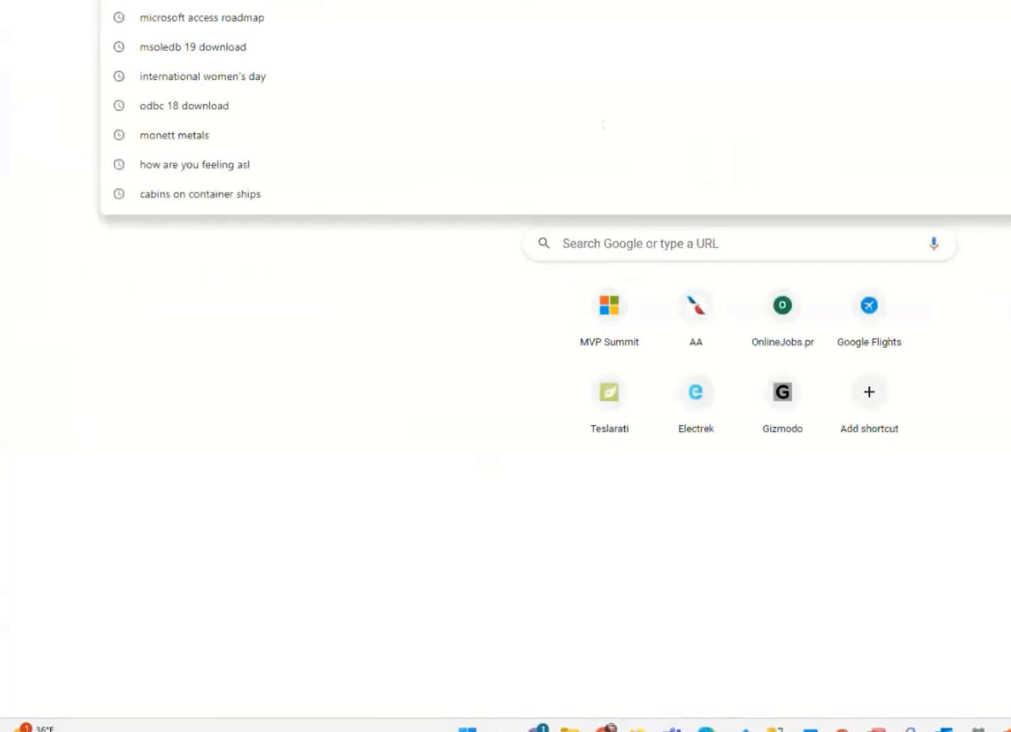
{"action": "type", "text": "microsoft"}
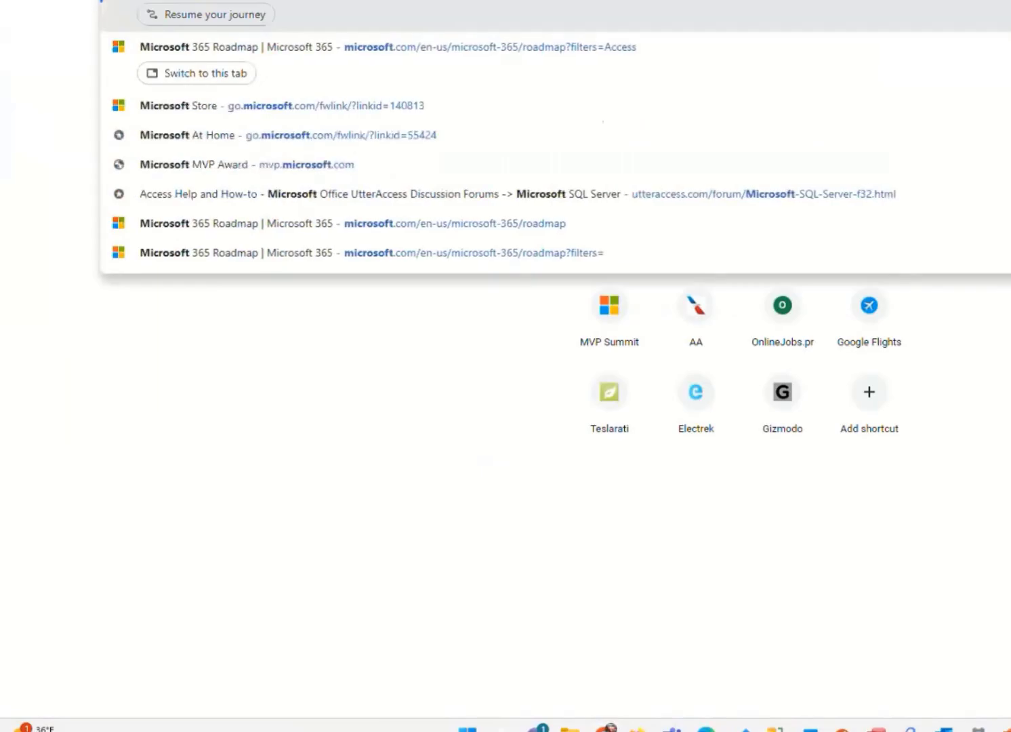
{"action": "type", "text": " graph"}
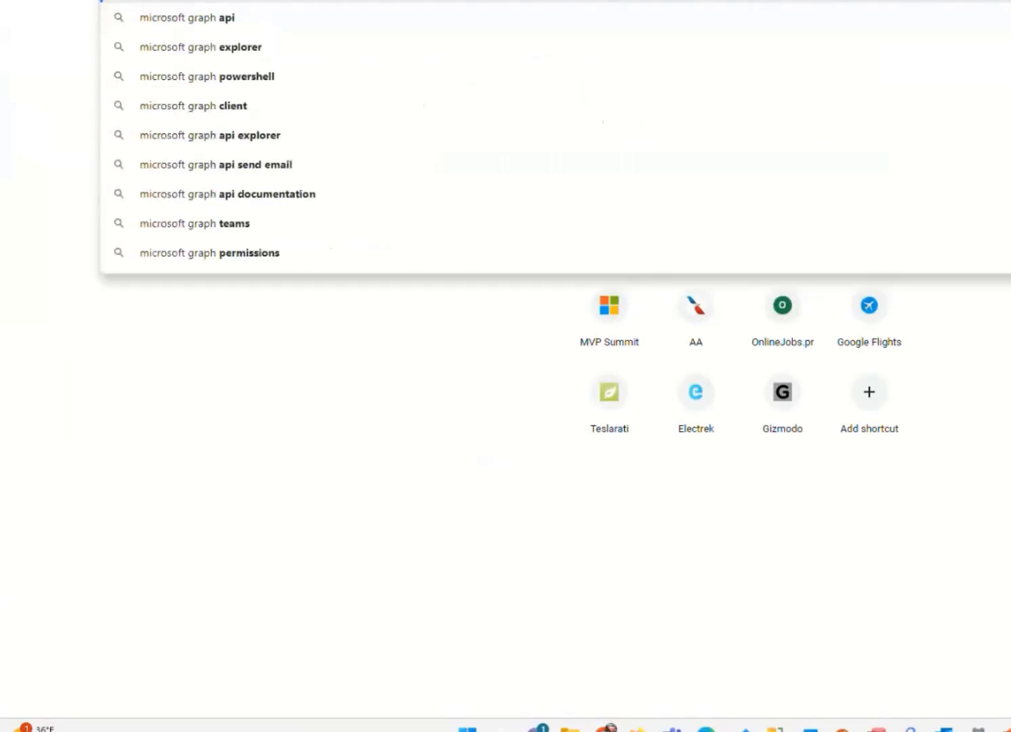
{"action": "key", "text": "Return"}
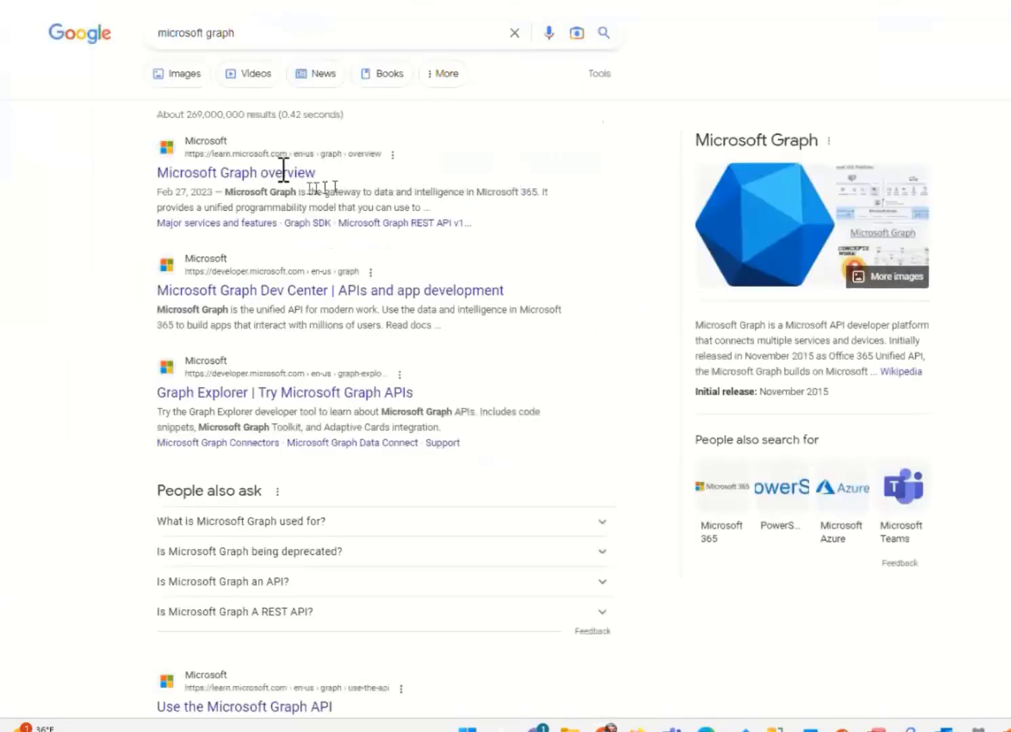
{"action": "left_click", "coordinate": [281, 178]}
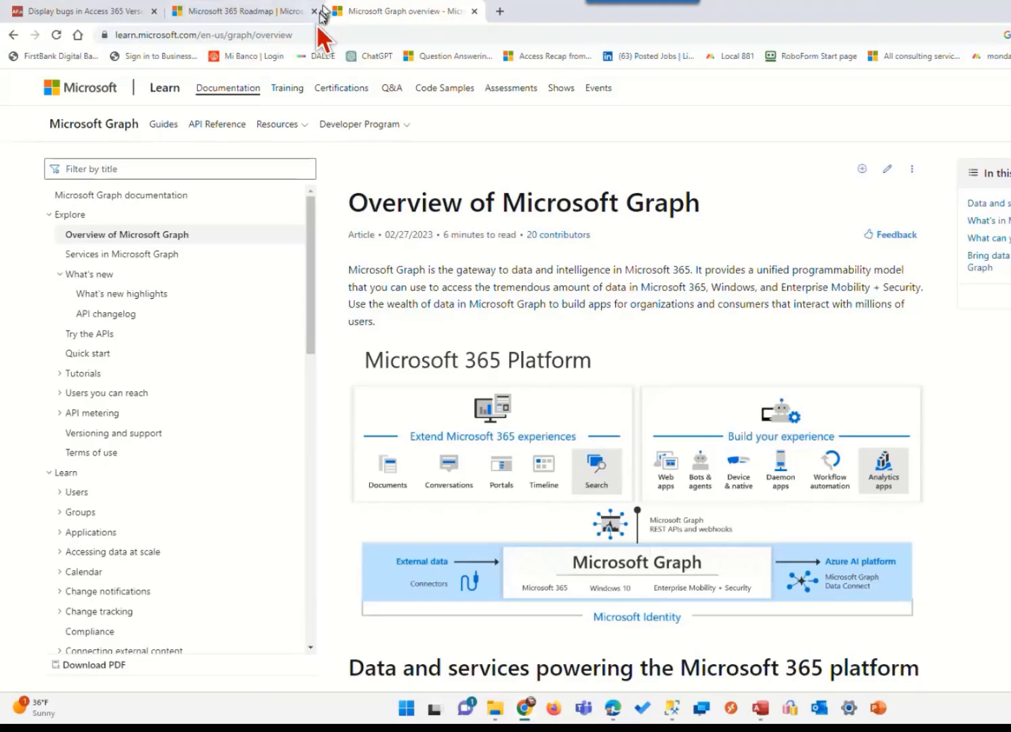
Copy the full web address of the Microsoft Graph overview page
{"action": "left_click", "coordinate": [316, 34]}
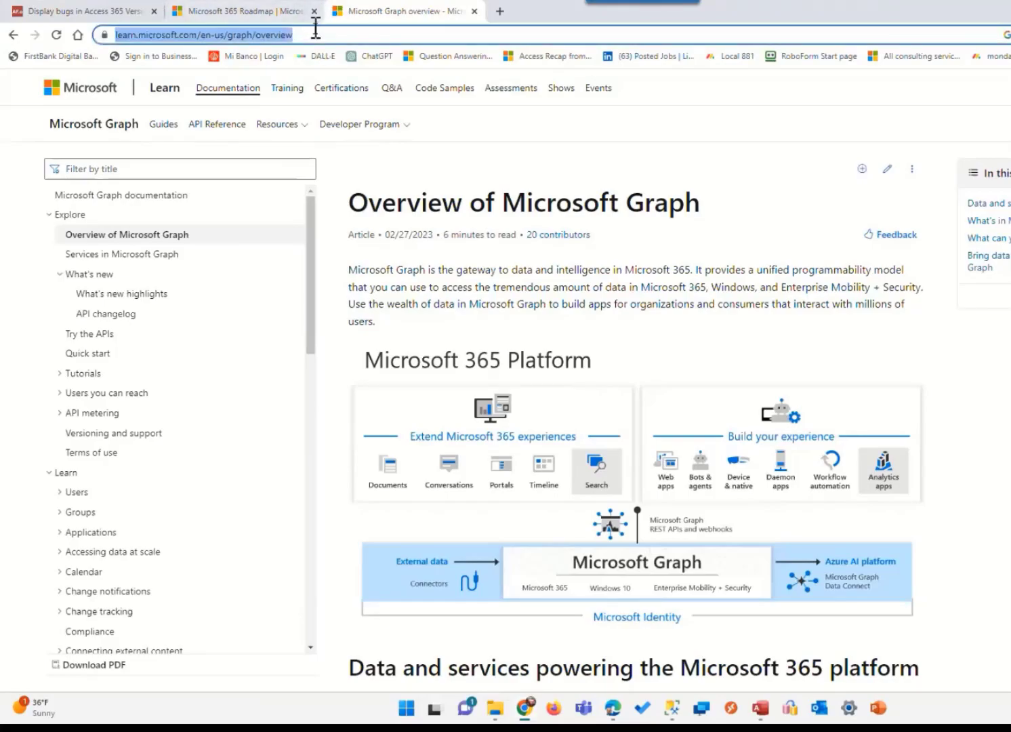
{"action": "left_click", "coordinate": [353, 35]}
{"action": "left_click_drag", "start_coordinate": [324, 34], "coordinate": [85, 35]}
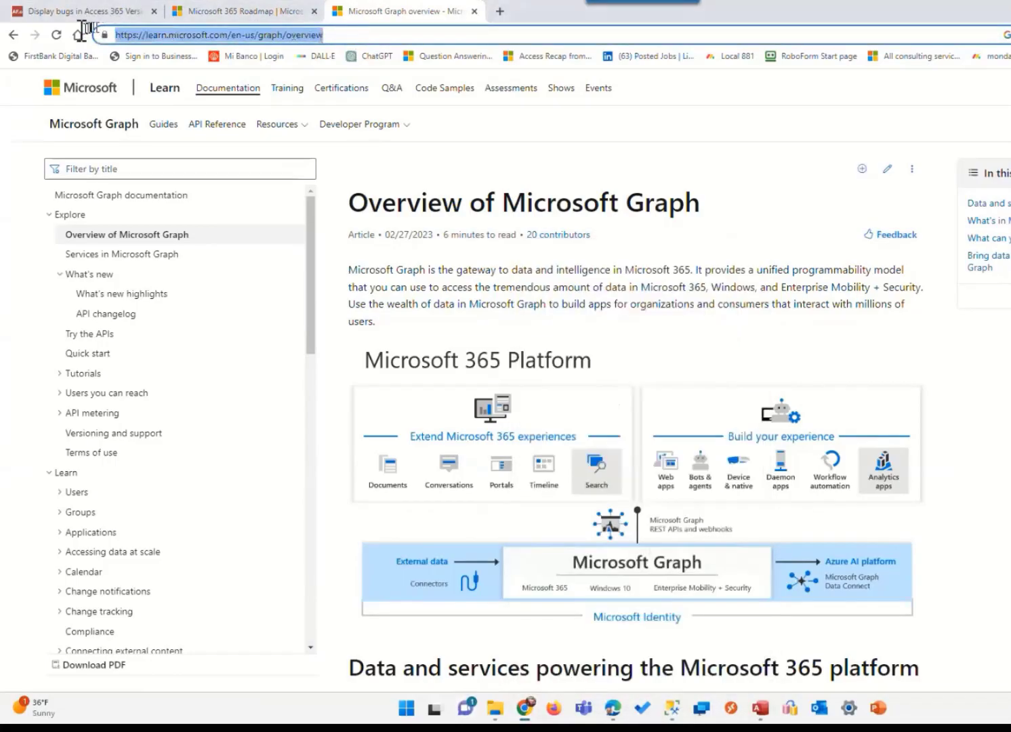
{"action": "right_click", "coordinate": [164, 33]}
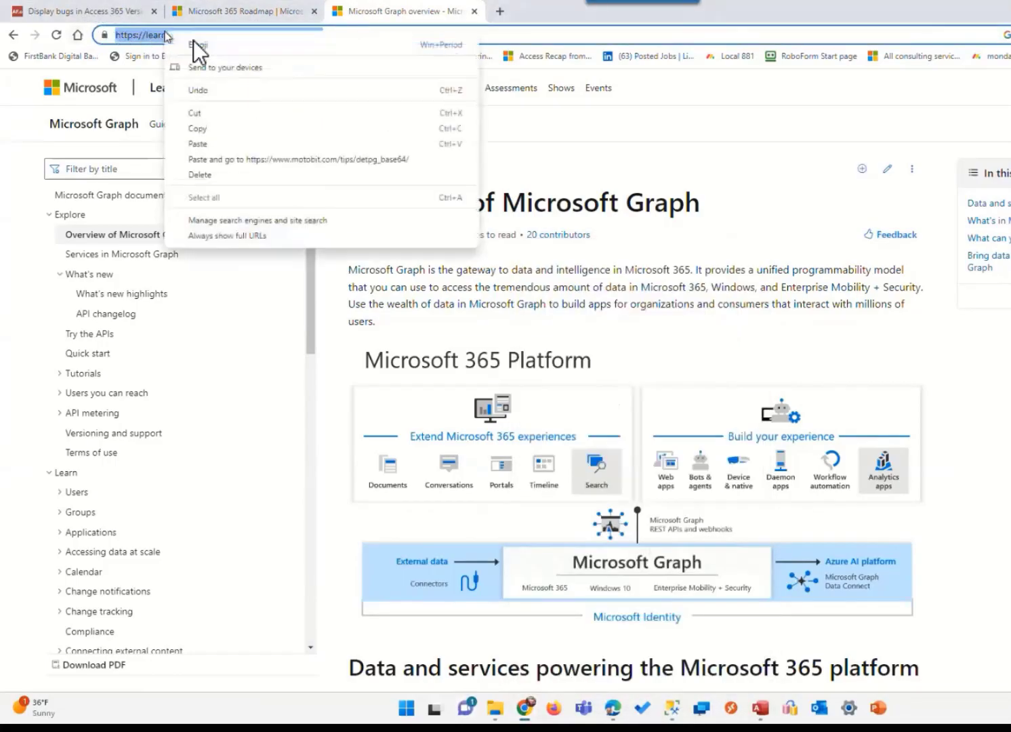
{"action": "left_click", "coordinate": [206, 128]}
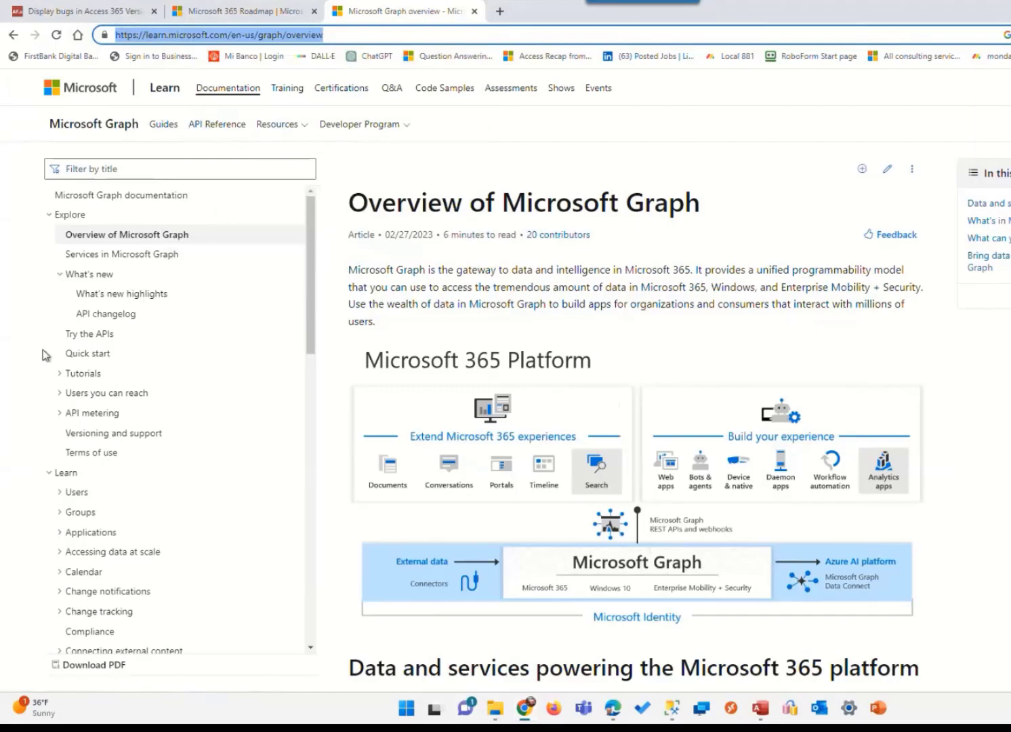
Examine the Microsoft Graph overview article down to the data and services powering the Microsoft 365 platform
{"action": "key", "text": "super"}
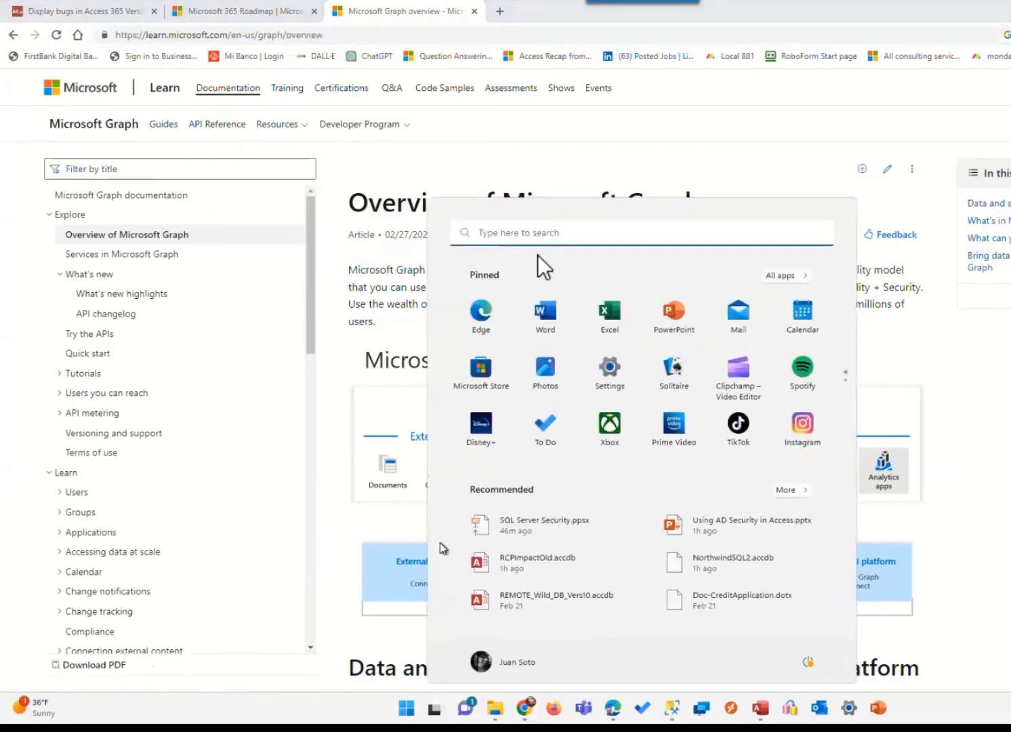
{"action": "left_click", "coordinate": [493, 30]}
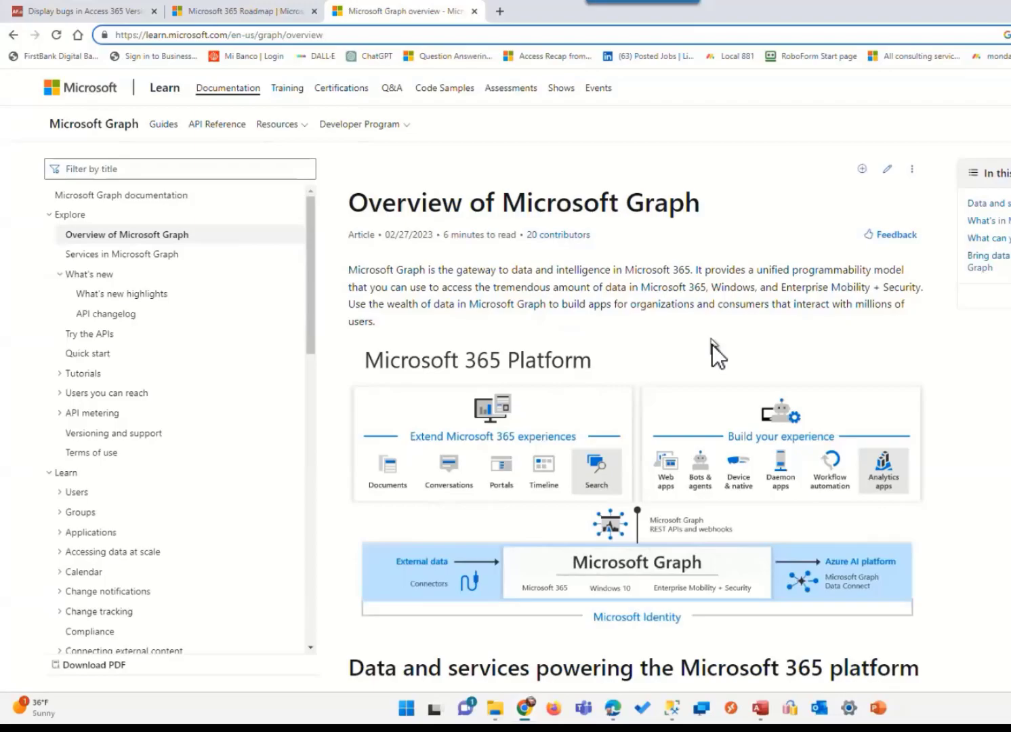
{"action": "scroll", "coordinate": [718, 351], "scroll_direction": "down", "scroll_amount": 5}
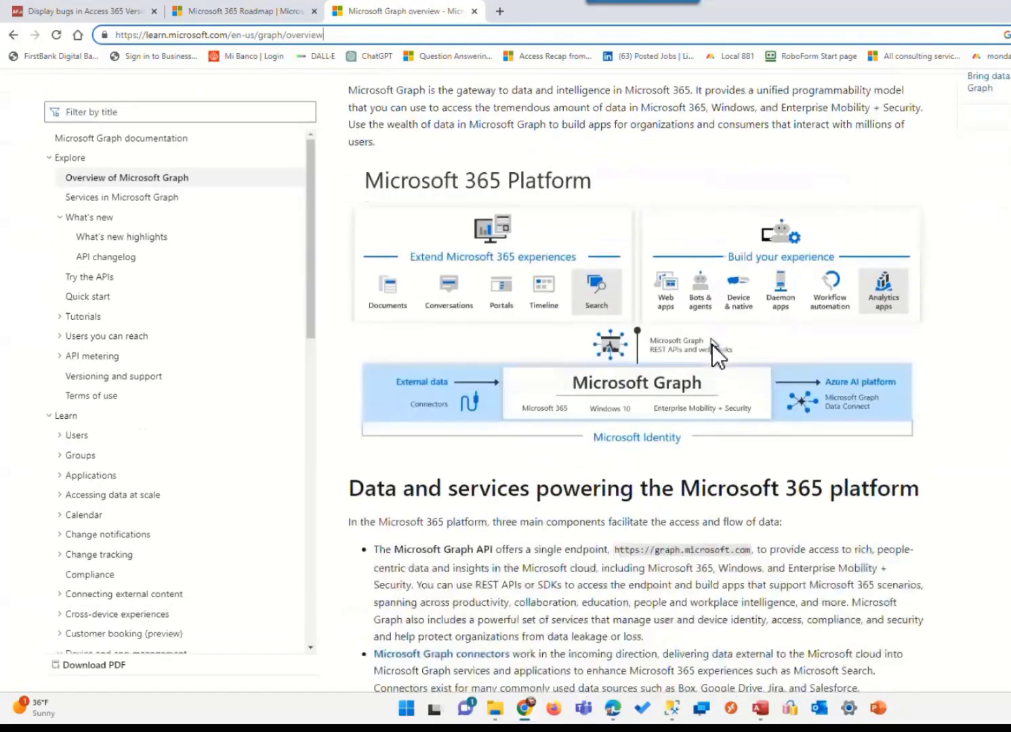